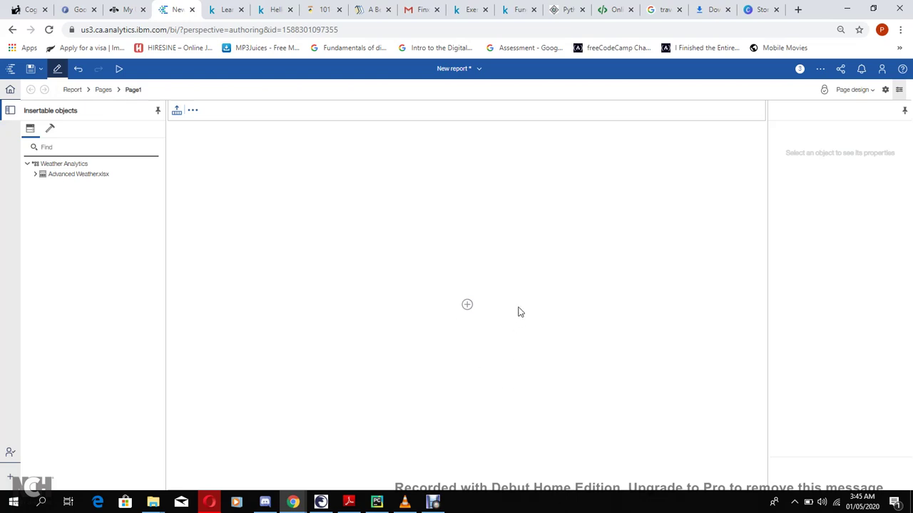
Step: Insert a list object and name its query Main Query
click(467, 307)
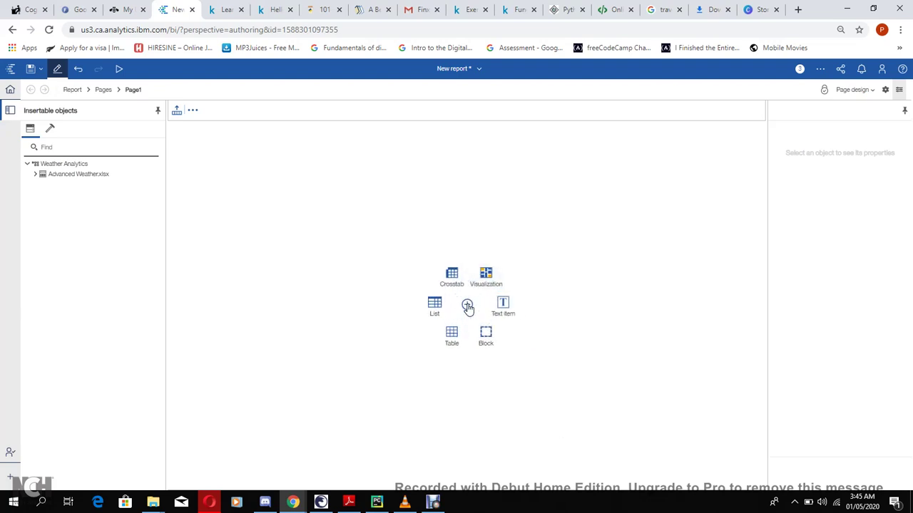
click(433, 307)
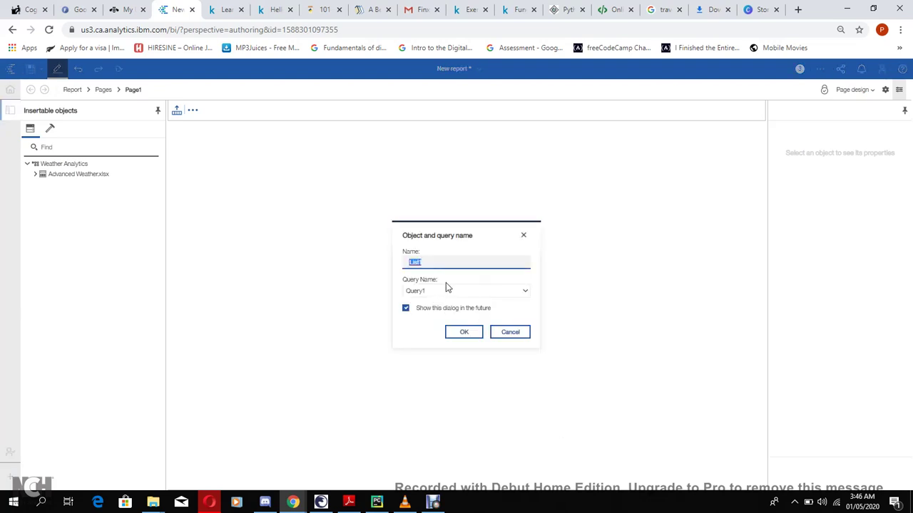
click(436, 290)
key(BackSpace)
key(Home)
text(Main)
click(464, 332)
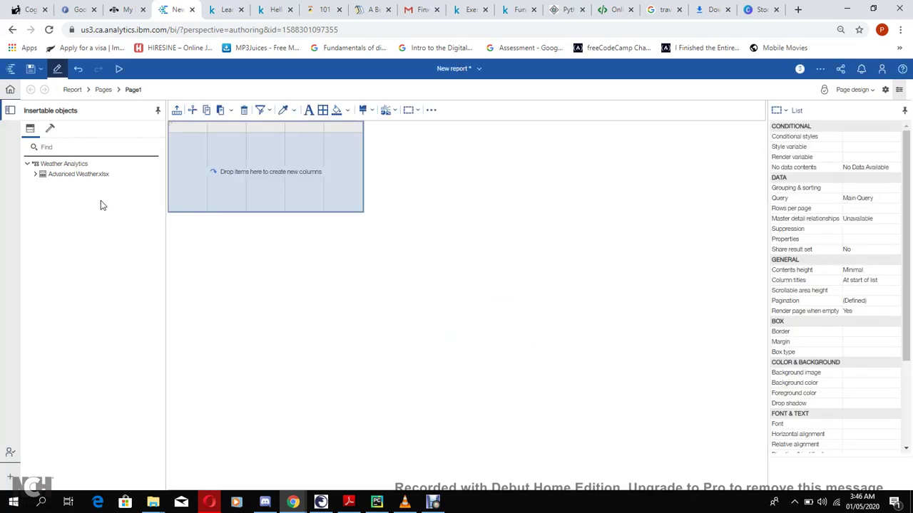
Step: Add On-Time Status, Source of Request and Service Requests as the list's three columns
click(36, 176)
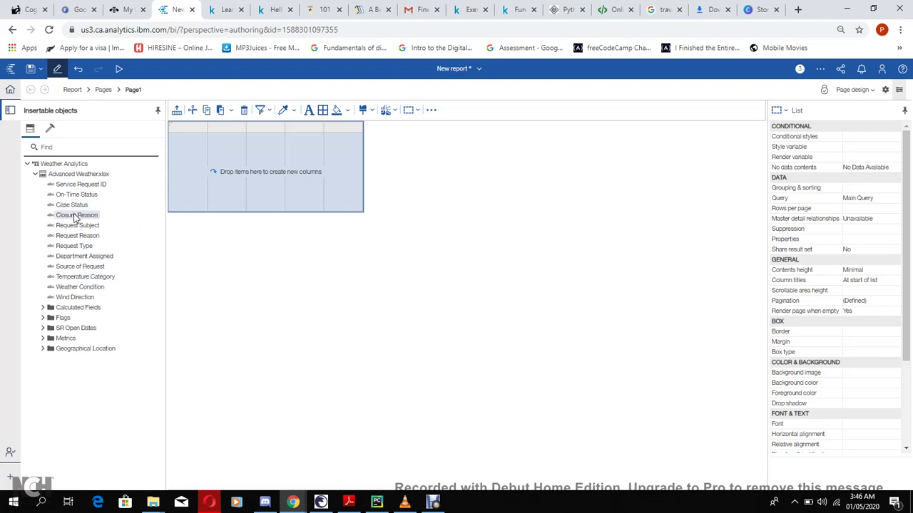
drag(79, 195, 193, 148)
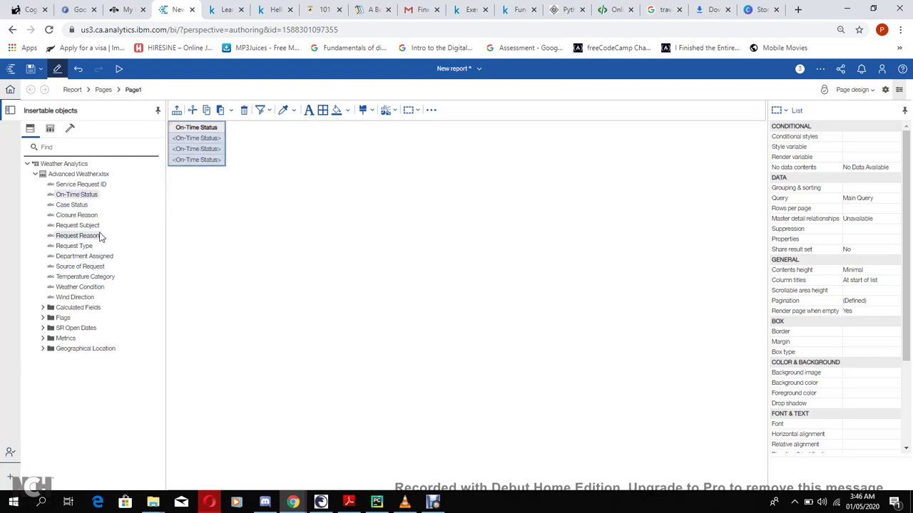
drag(92, 267, 218, 139)
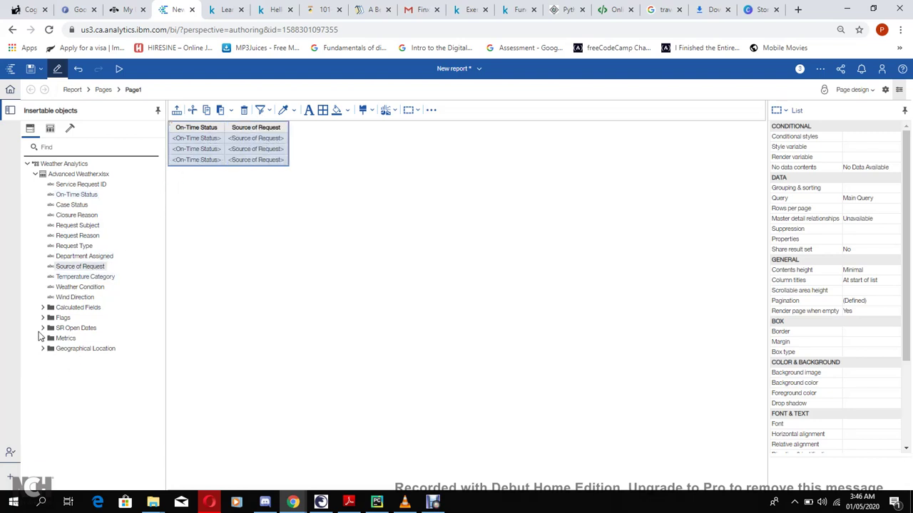
click(43, 339)
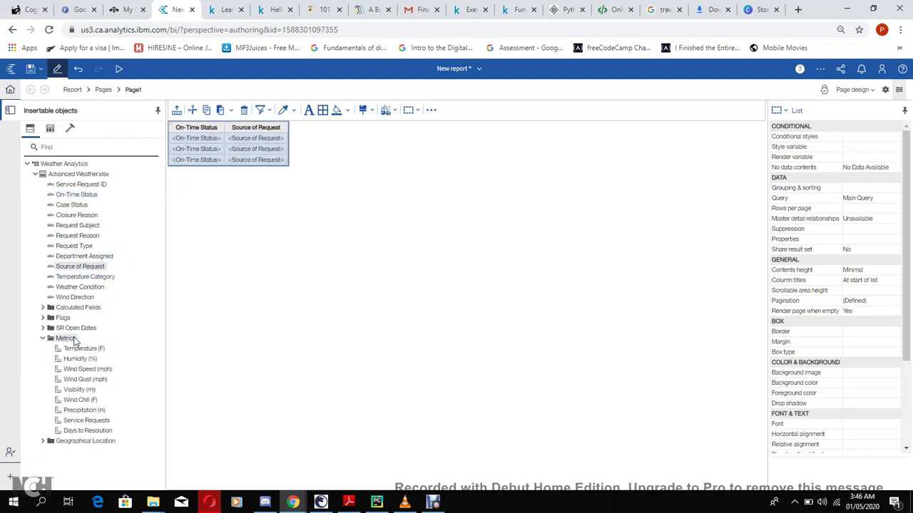
drag(86, 422, 274, 145)
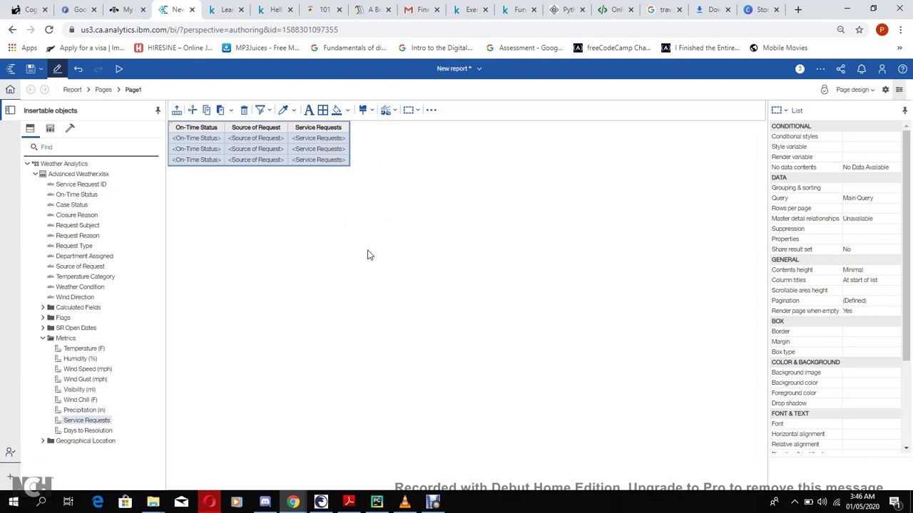
Step: Switch to page preview with live data and group the list by On-Time Status
click(860, 91)
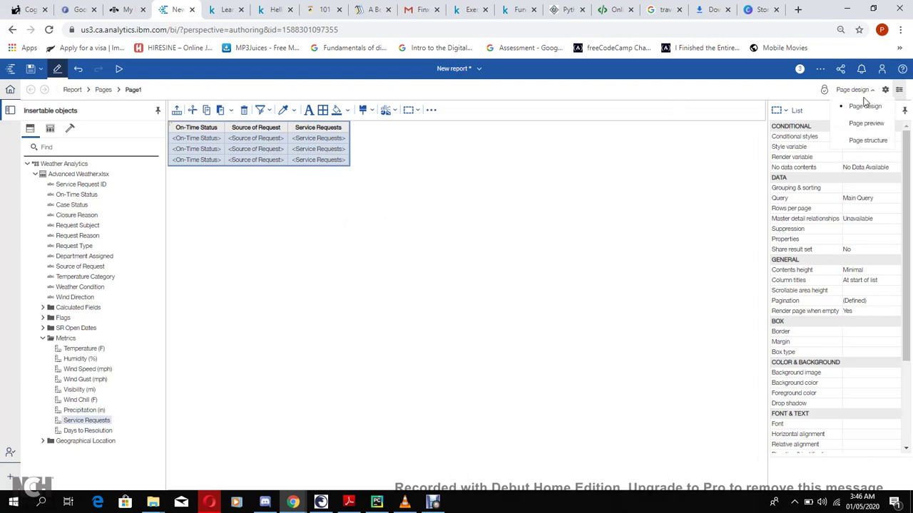
click(866, 124)
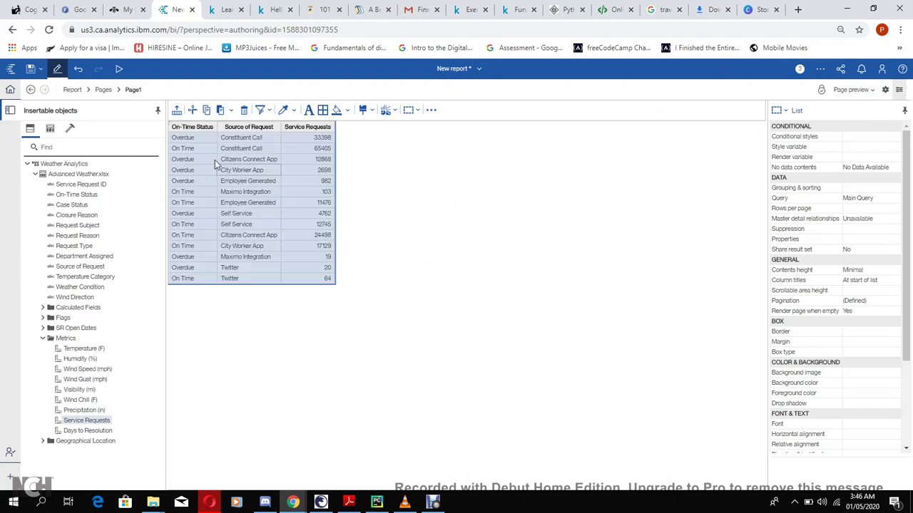
click(188, 138)
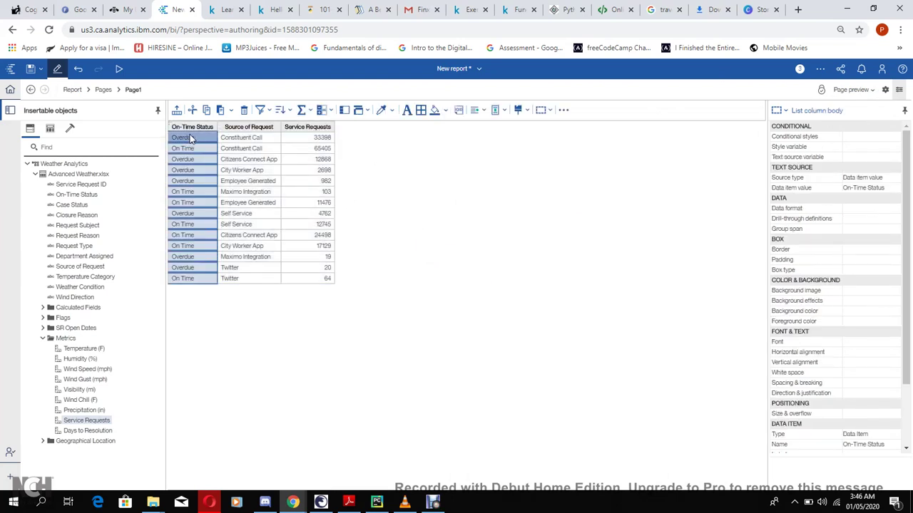
click(346, 114)
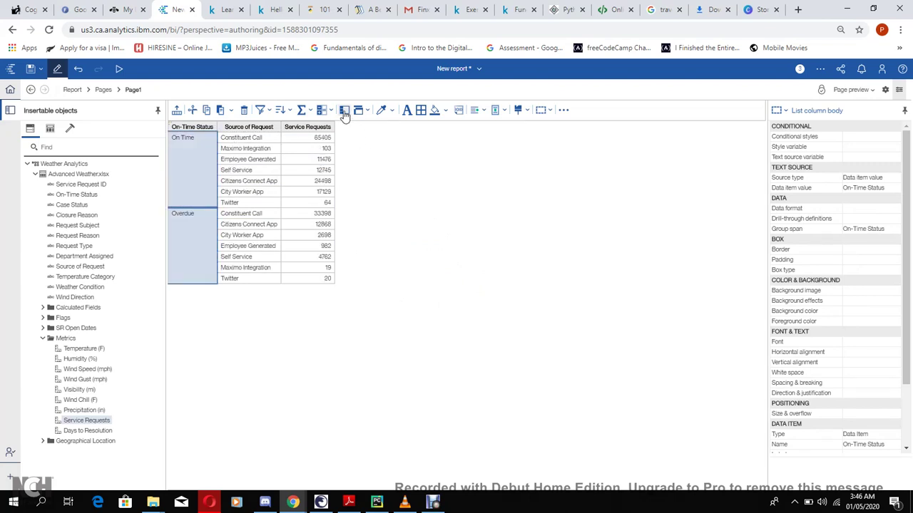
Step: Add Total summaries for the Service Requests column
click(323, 137)
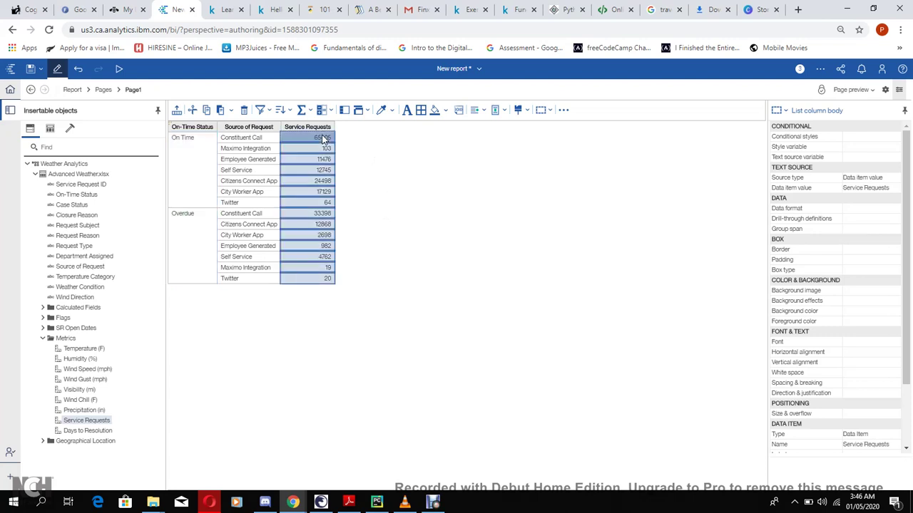
click(303, 110)
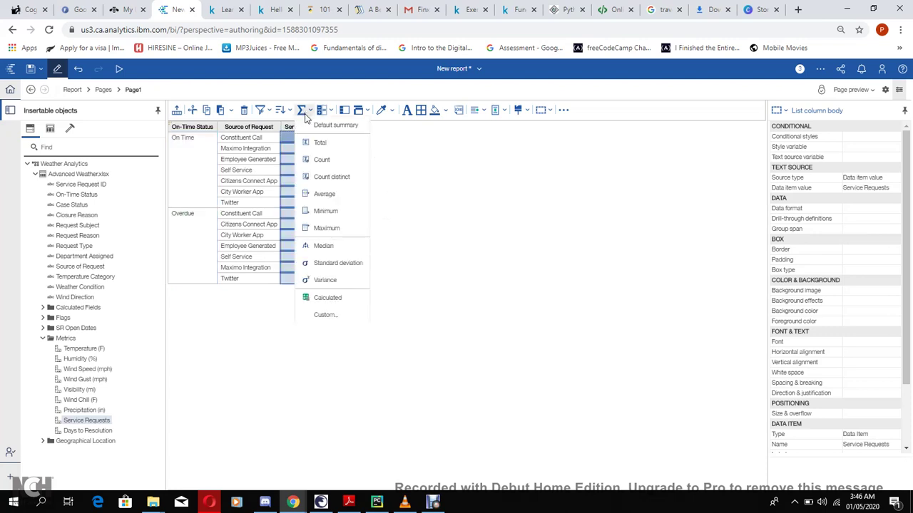
click(321, 144)
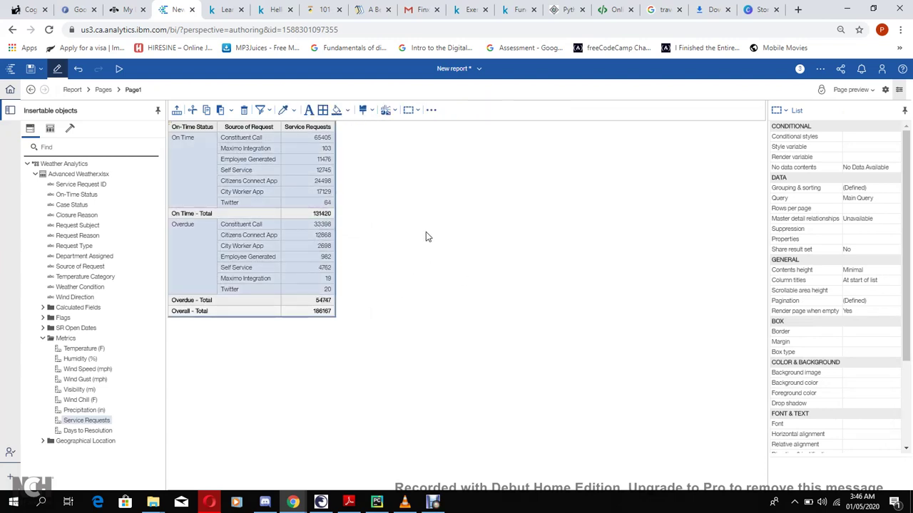
Step: Open Main Query from the report's queries for editing
click(72, 90)
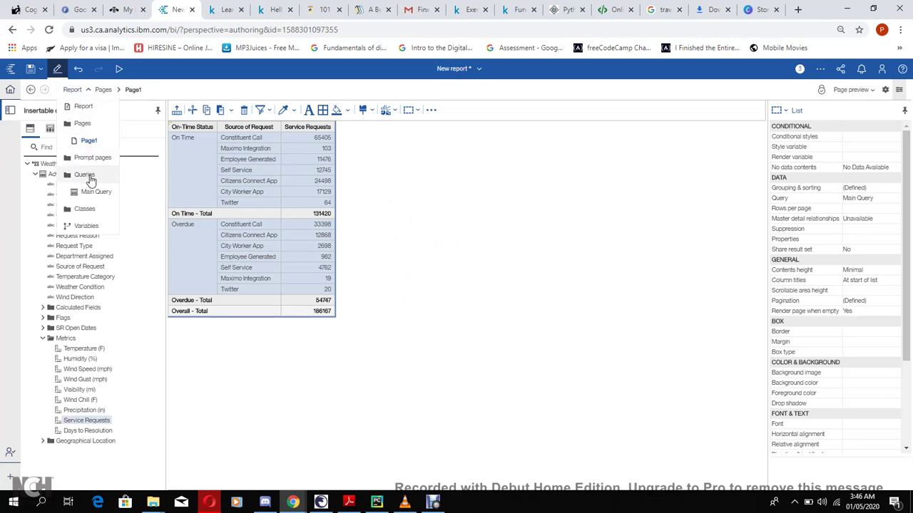
click(89, 178)
double_click(191, 147)
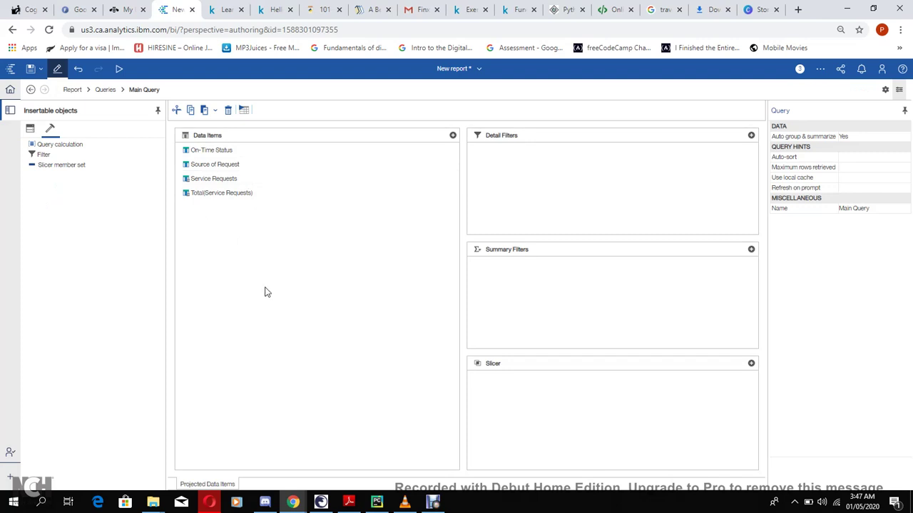
Step: Add the detail filter [Source of Request] in ?Source_Parameters? to Main Query
click(228, 168)
drag(227, 167, 533, 181)
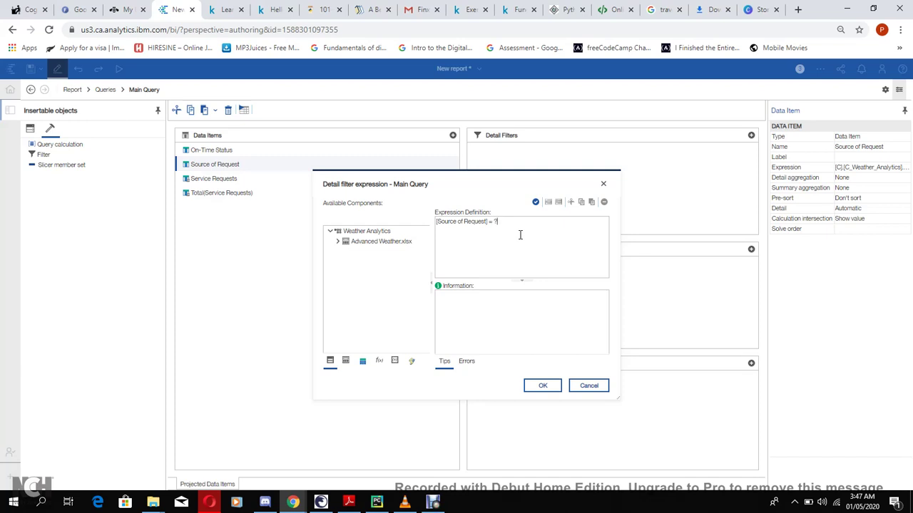
text(Source_Parameters?)
click(492, 221)
key(BackSpace)
text(in)
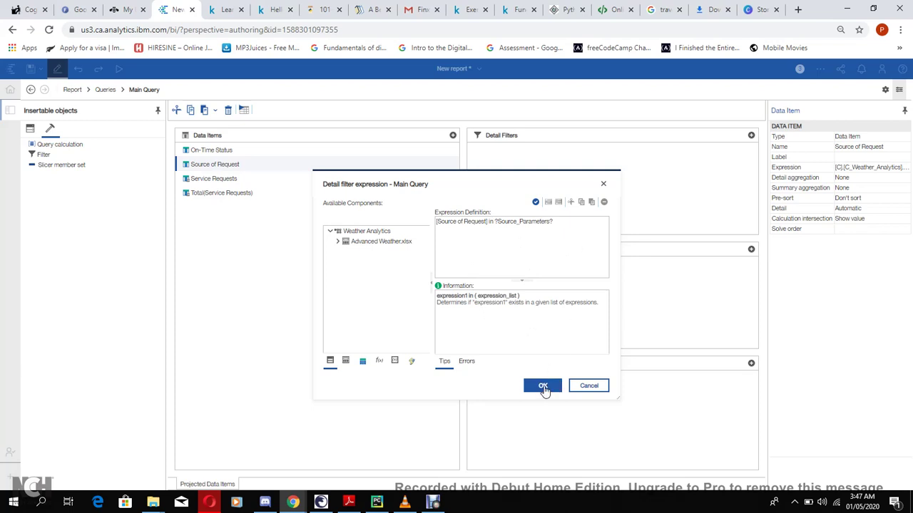
click(543, 387)
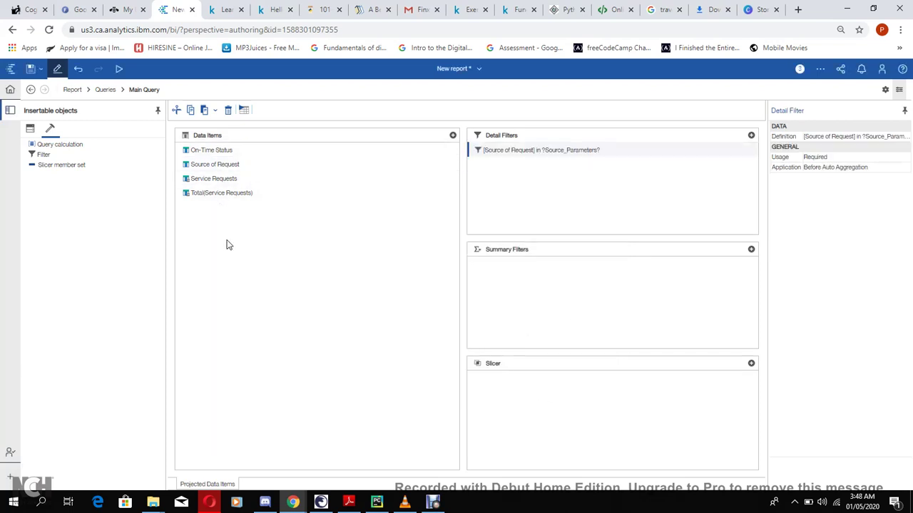
Step: Add a [Service Requests] > ?2000? detail filter and run the report
drag(219, 184, 493, 191)
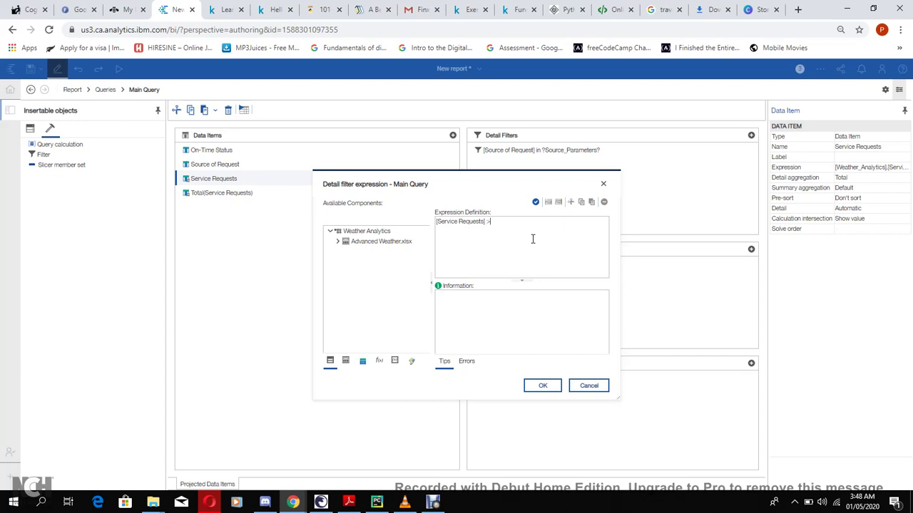
text(?2000?)
click(542, 386)
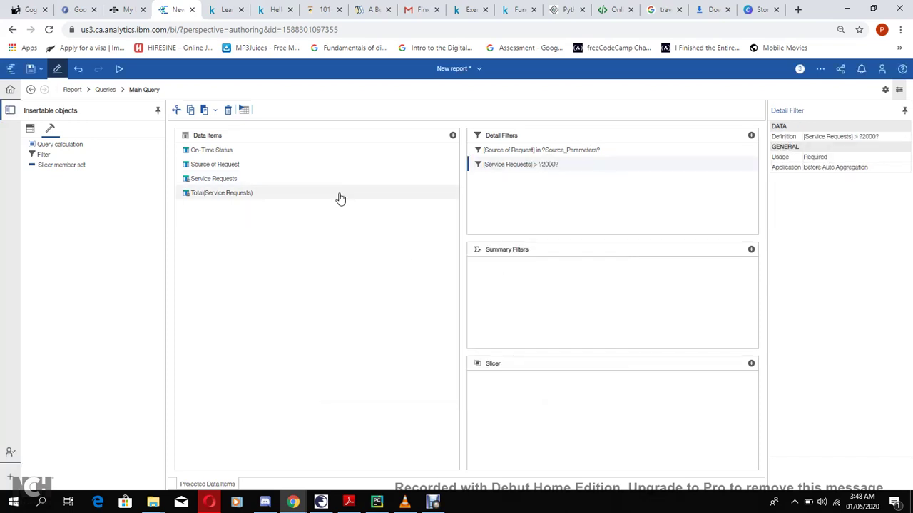
click(119, 69)
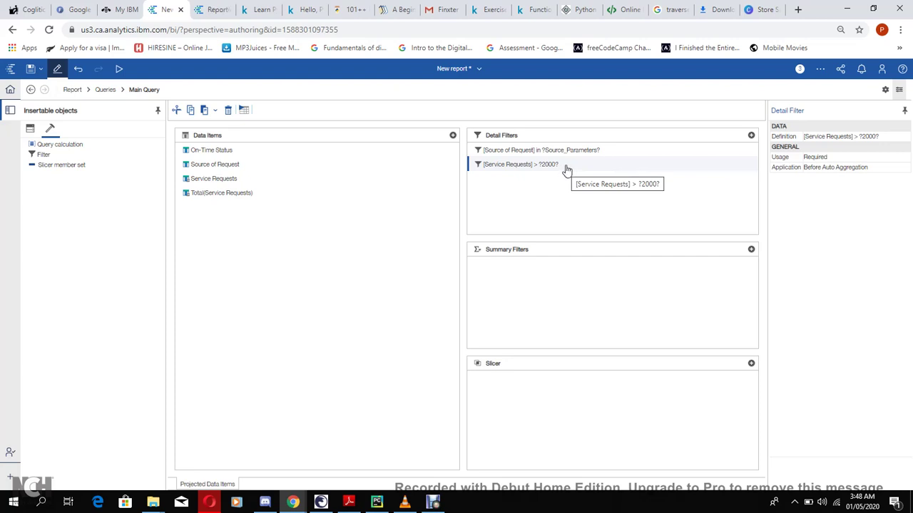
Step: Set the Service Requests filter's Application to After Auto Aggregation
click(839, 168)
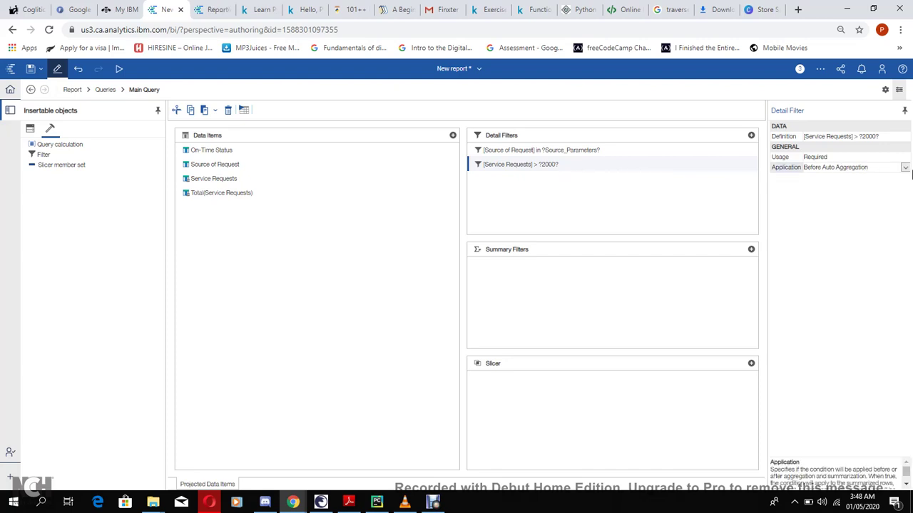
click(905, 170)
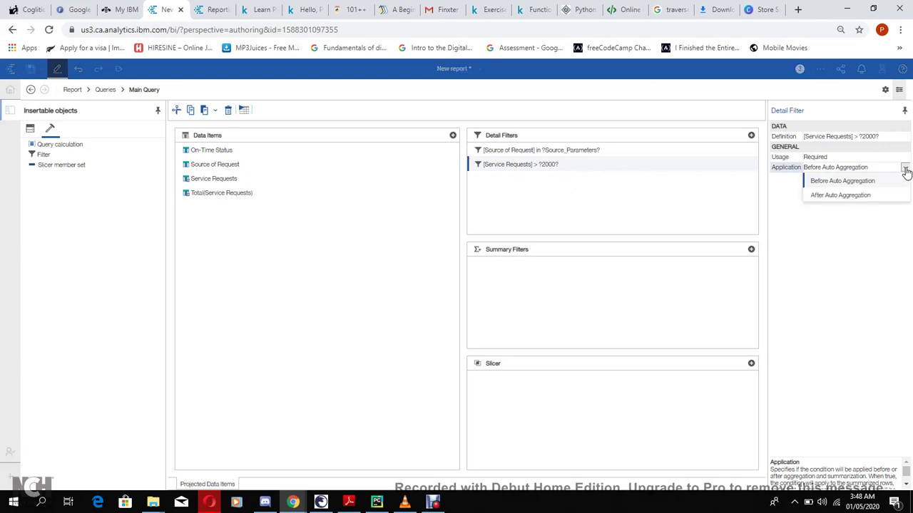
click(849, 198)
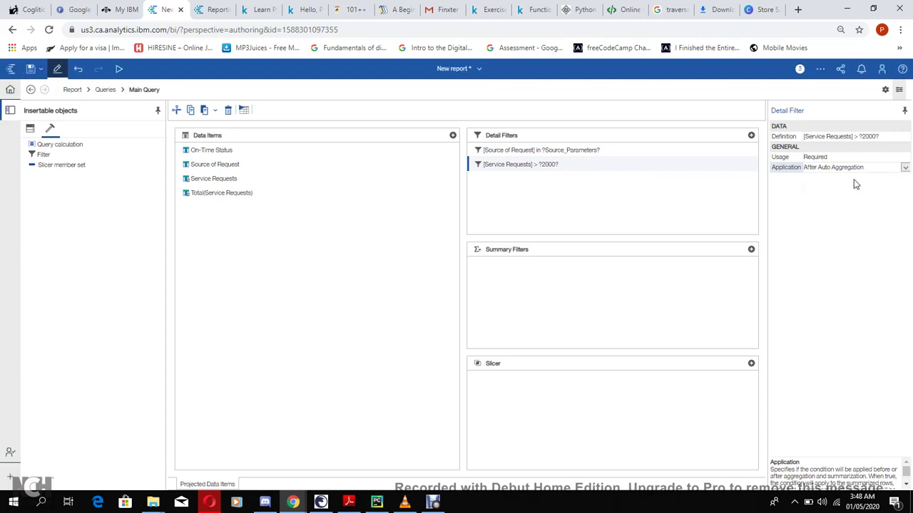
click(491, 151)
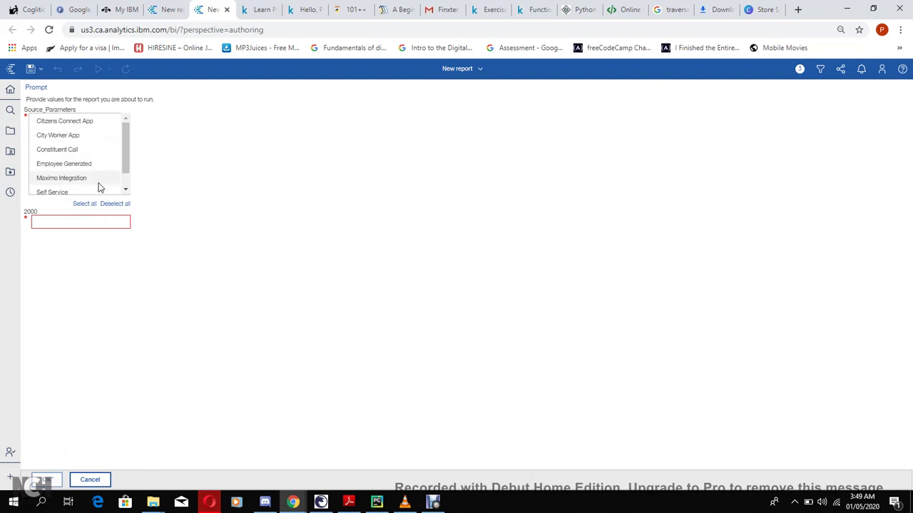
Step: Run the report with Citizens Connect App, Constituent Call and Employee Generated sources and 2000 threshold
click(79, 125)
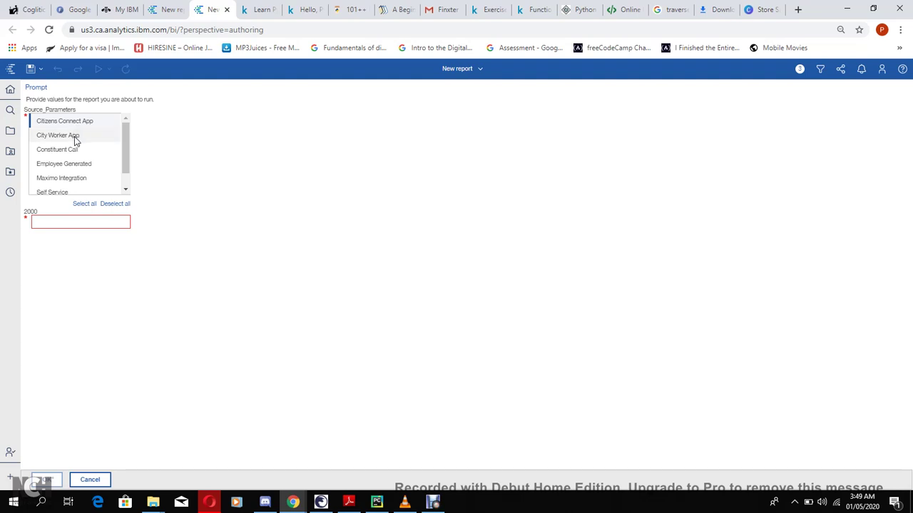
click(75, 150)
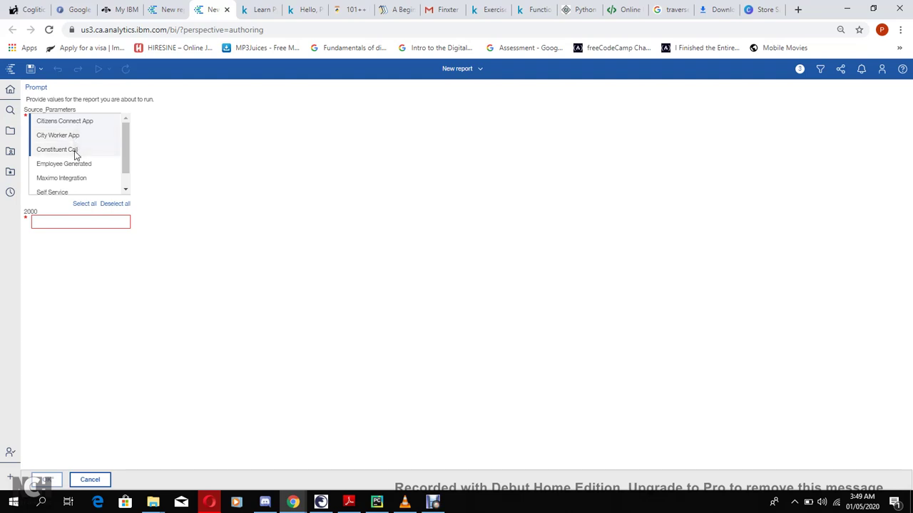
click(90, 165)
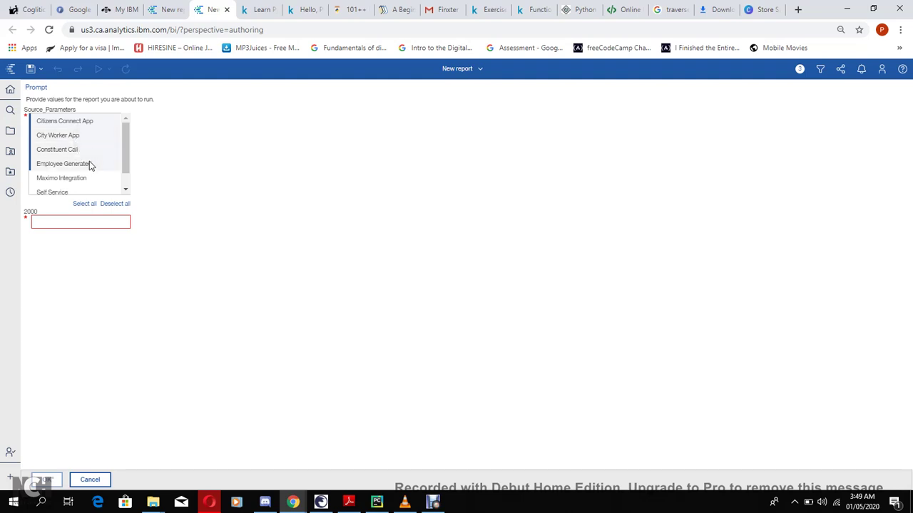
click(75, 222)
text(2000)
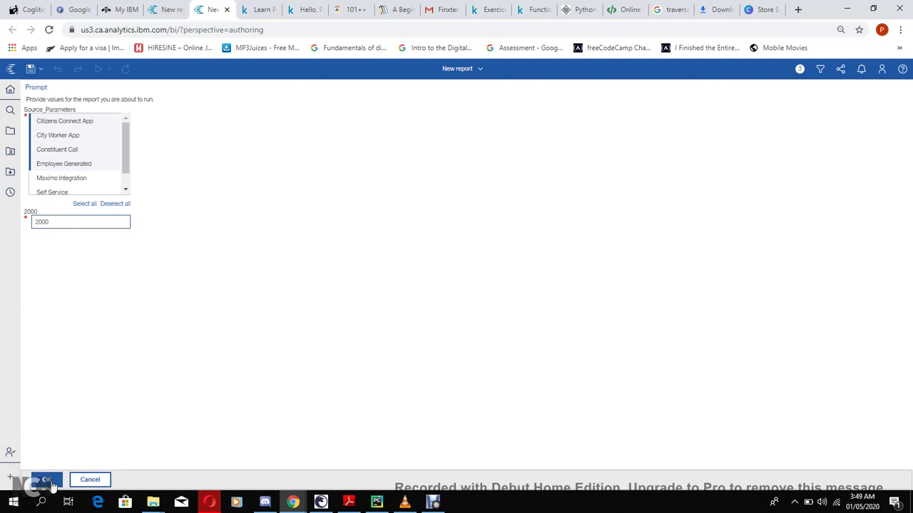
click(47, 479)
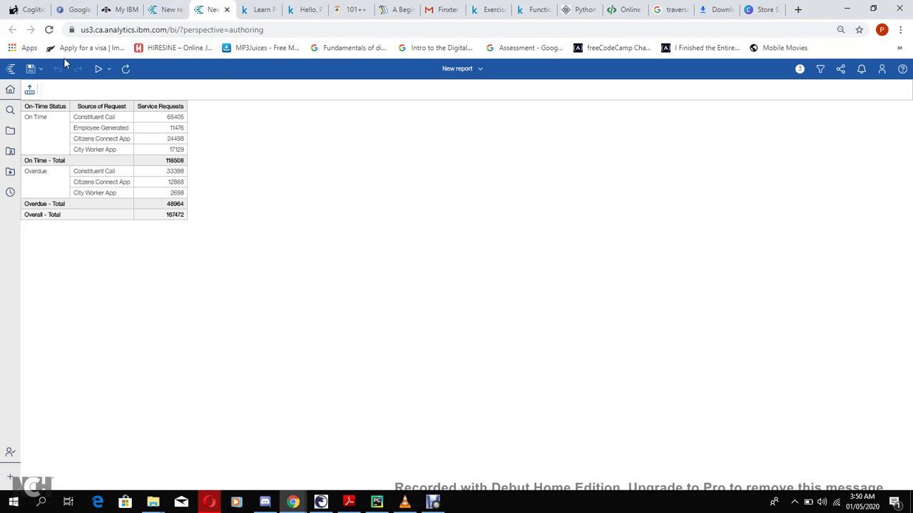
Step: Rerun the report from the toolbar to bring back its prompt page
click(98, 70)
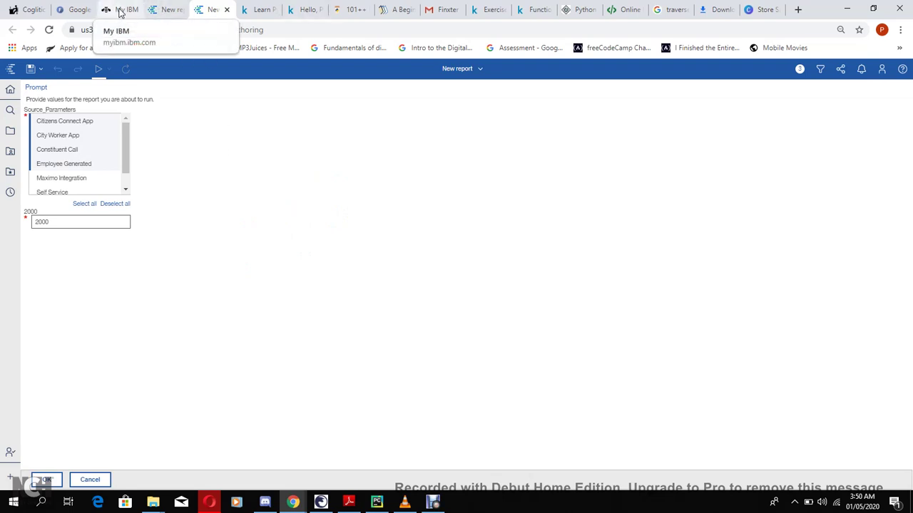
Step: Set the Source of Request detail filter's Usage to Disabled
click(168, 9)
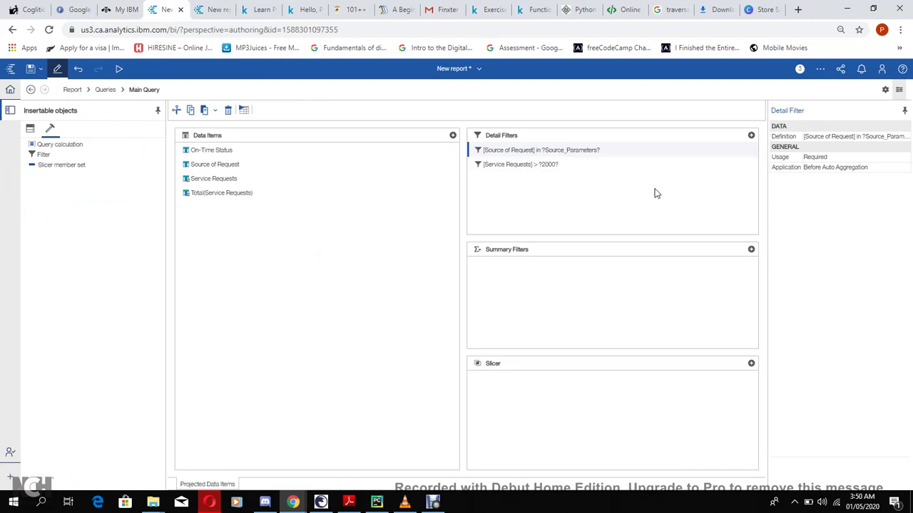
click(830, 158)
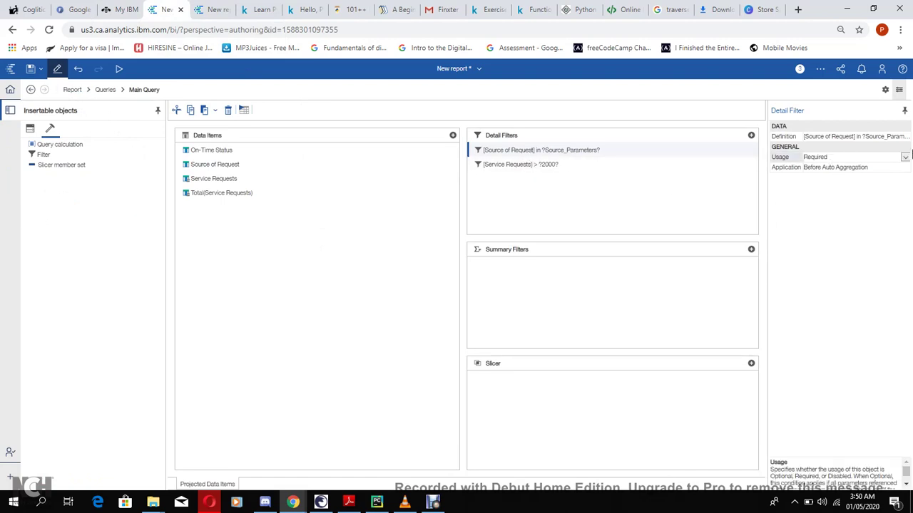
click(905, 157)
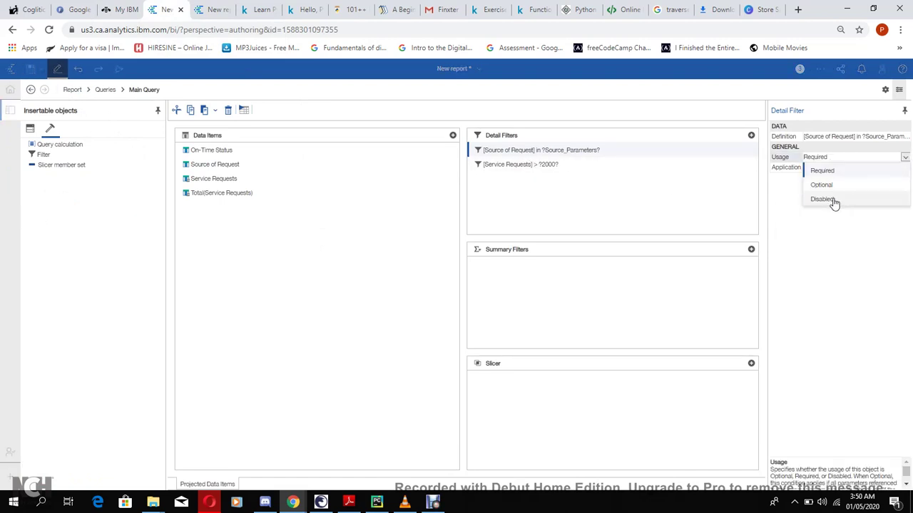
click(830, 204)
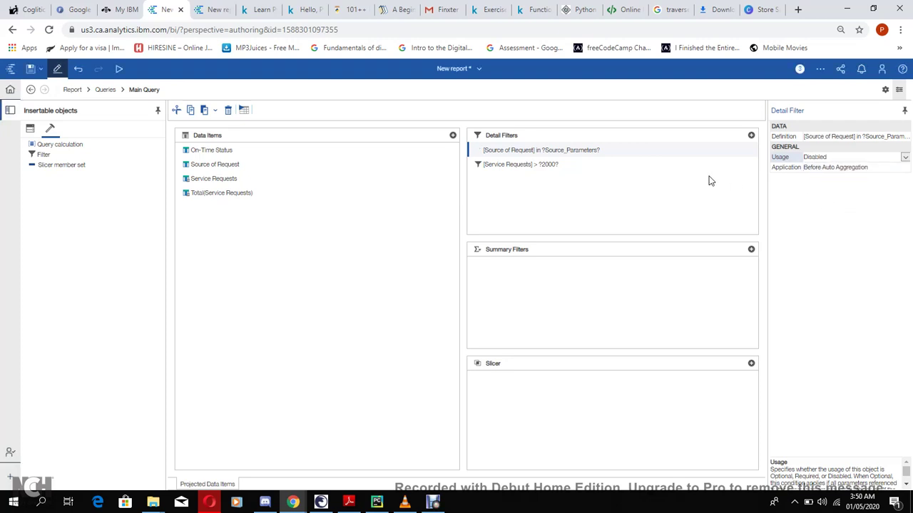
Step: Set the Service Requests > 2000 threshold filter's Usage to Disabled
click(630, 171)
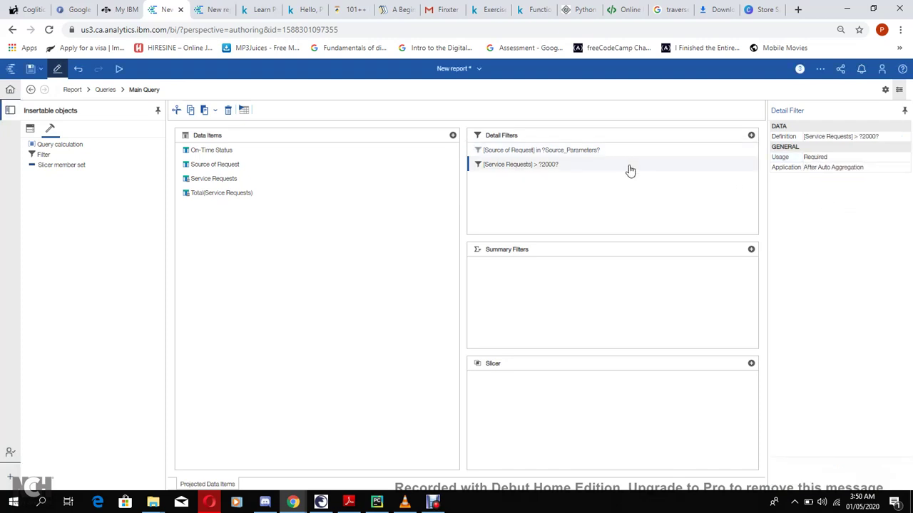
click(905, 158)
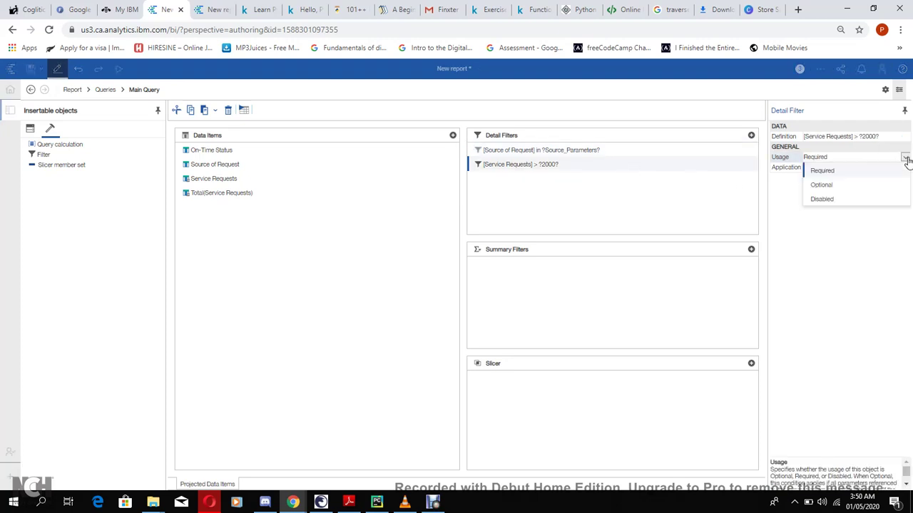
click(836, 204)
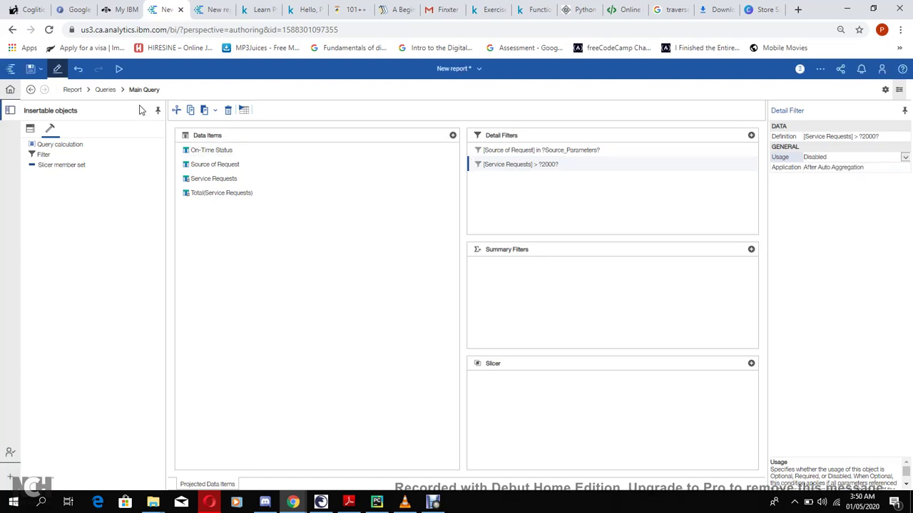
click(72, 90)
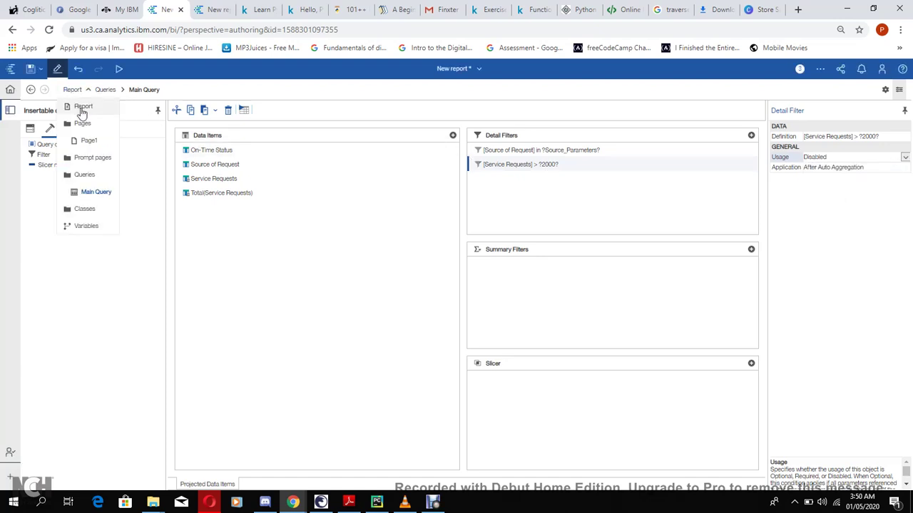
Step: Center Page1's body contents horizontally, then go to the report's Prompt pages
click(91, 141)
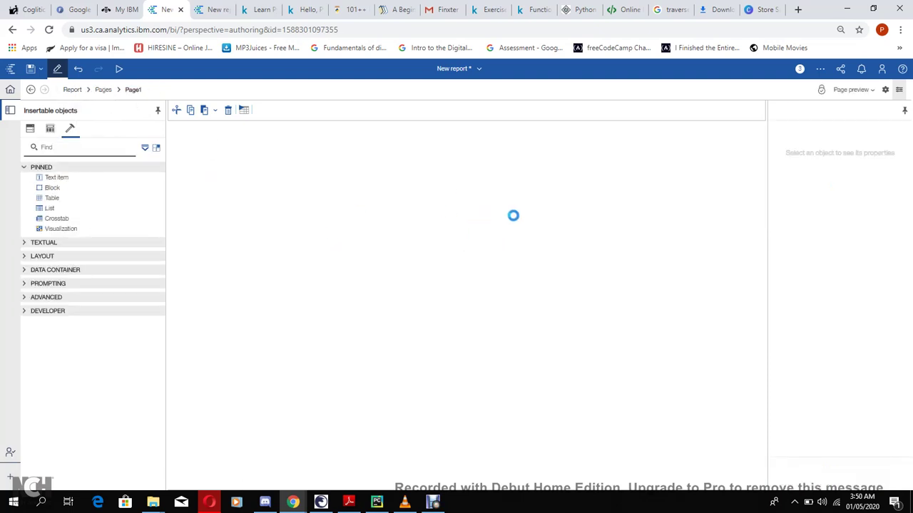
click(417, 190)
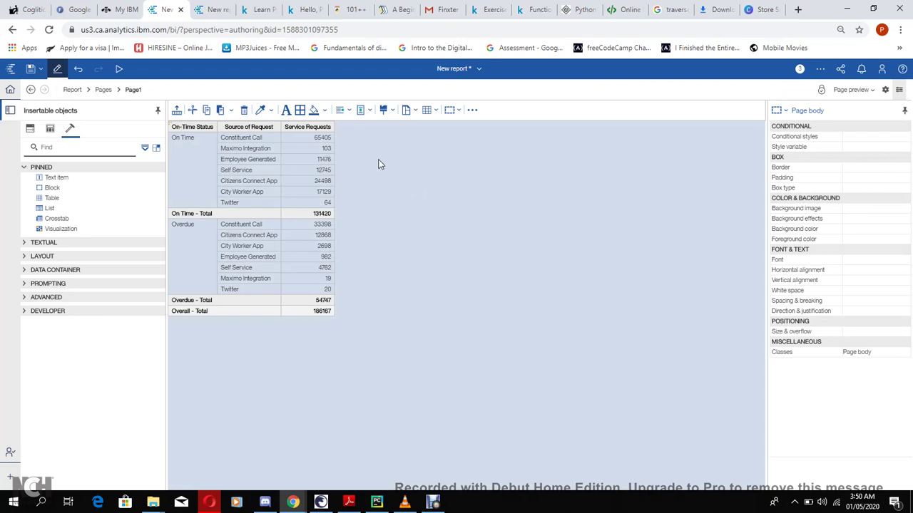
click(343, 112)
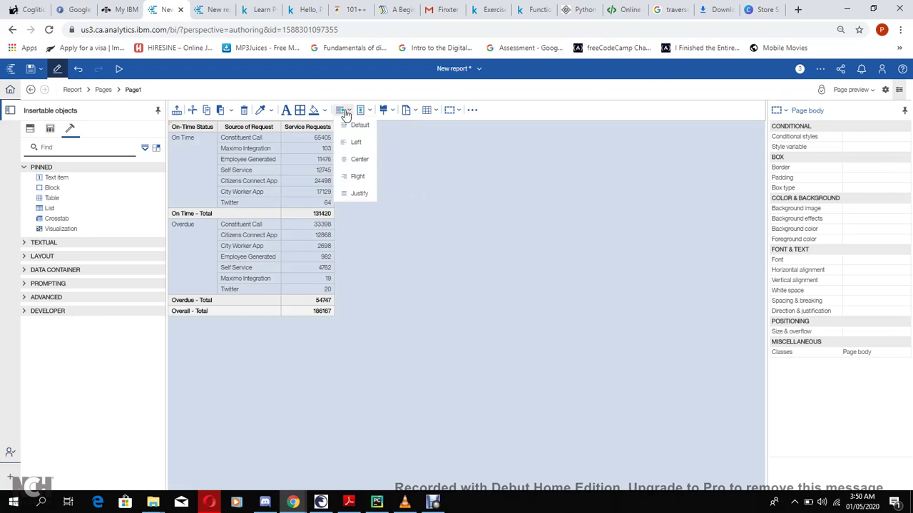
click(358, 160)
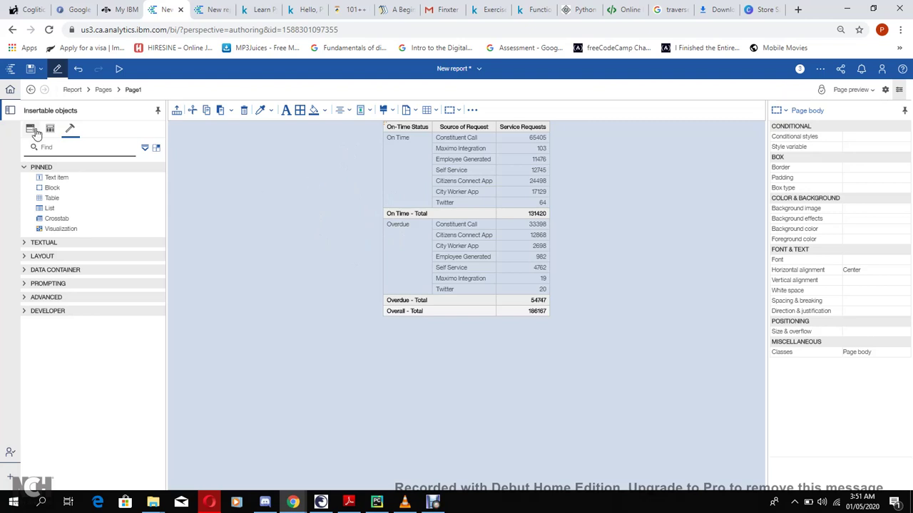
click(81, 91)
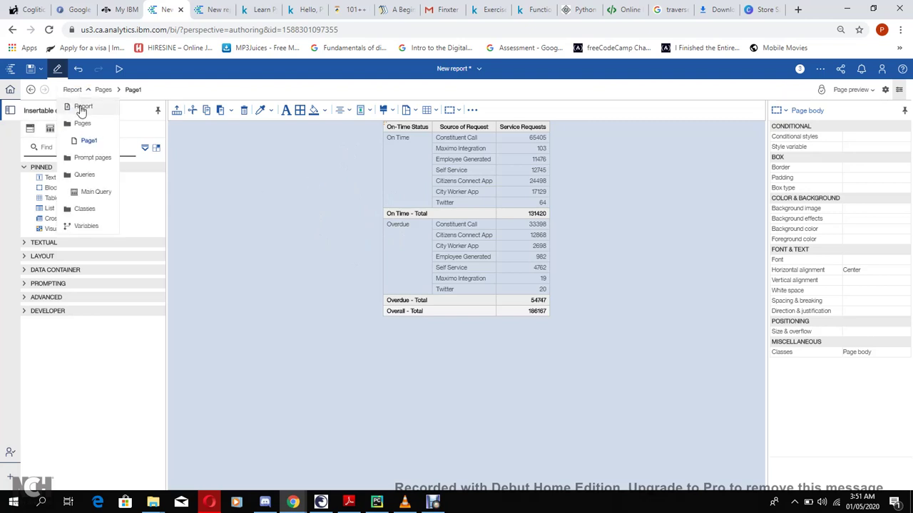
click(91, 158)
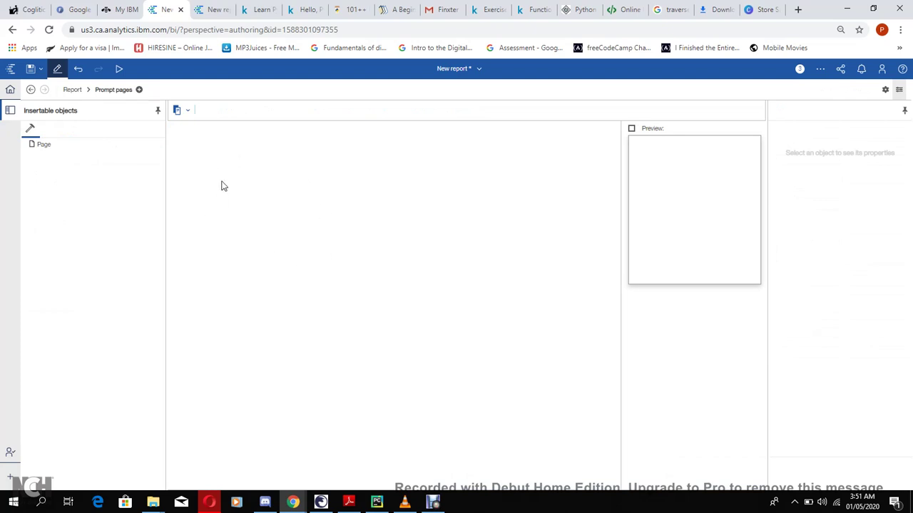
Step: Add Prompt page1 and change its header text to 'Prompt Page'
click(139, 90)
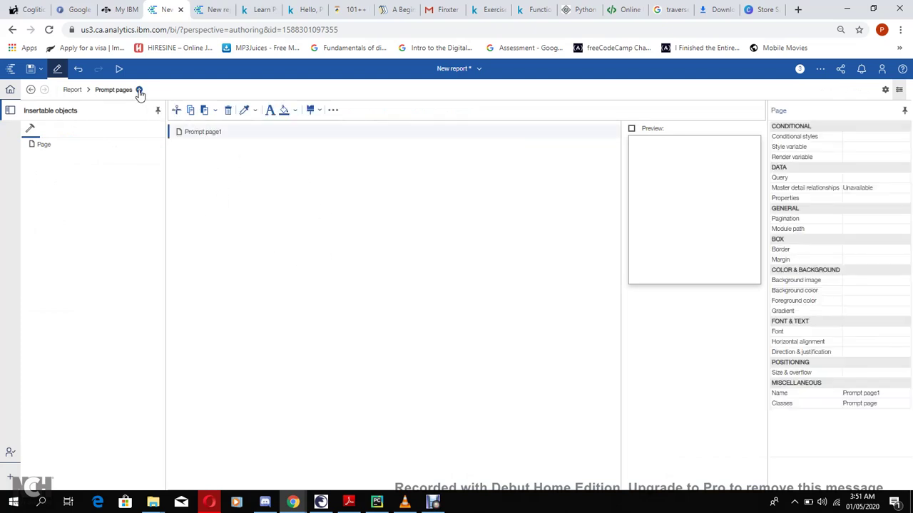
double_click(249, 136)
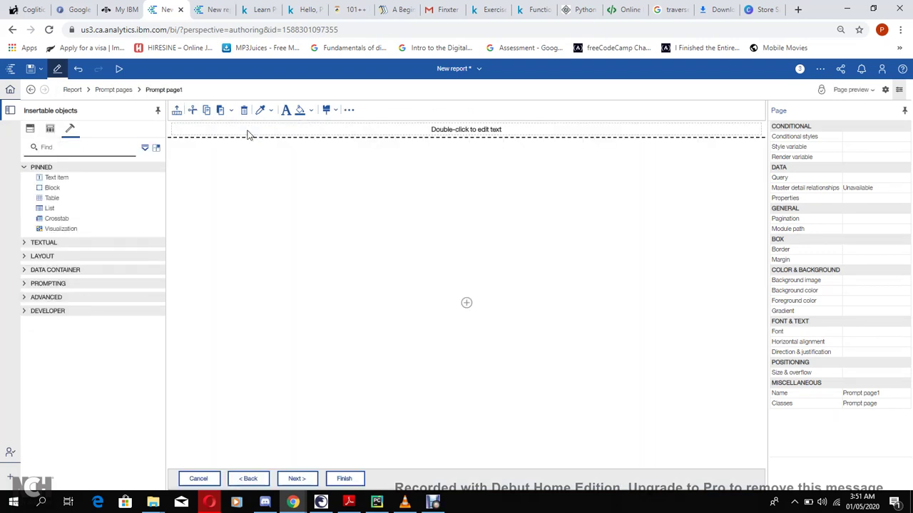
click(492, 134)
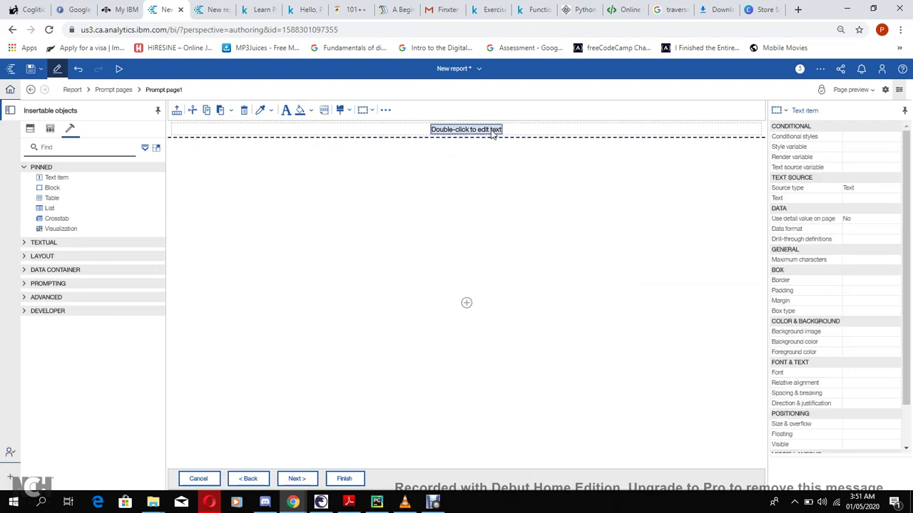
double_click(492, 132)
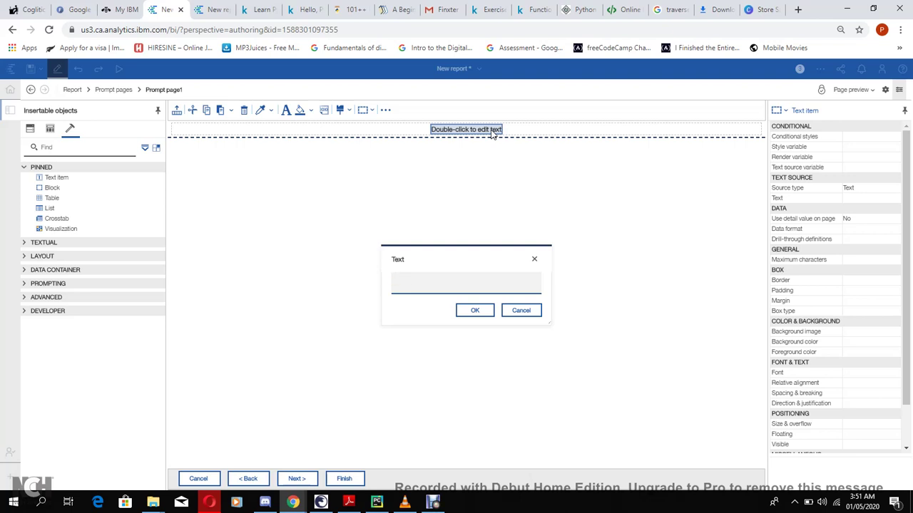
text(Prompt Page)
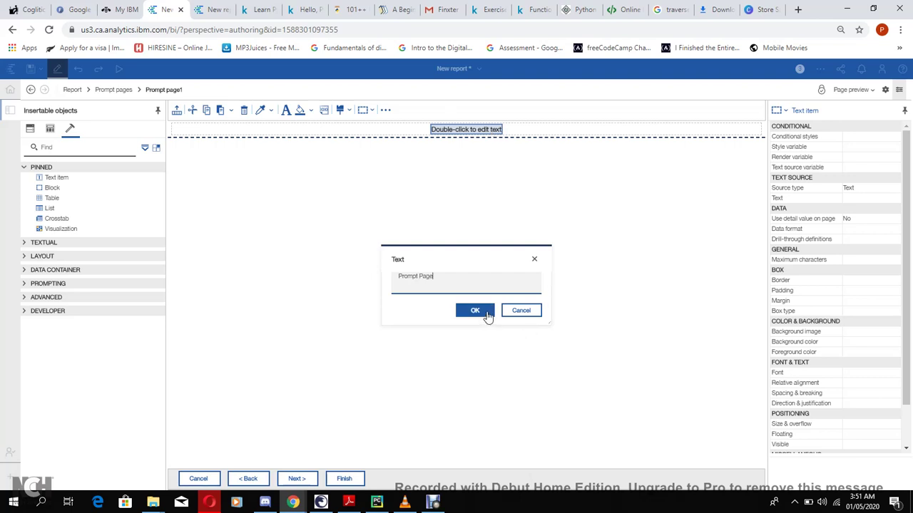
click(475, 311)
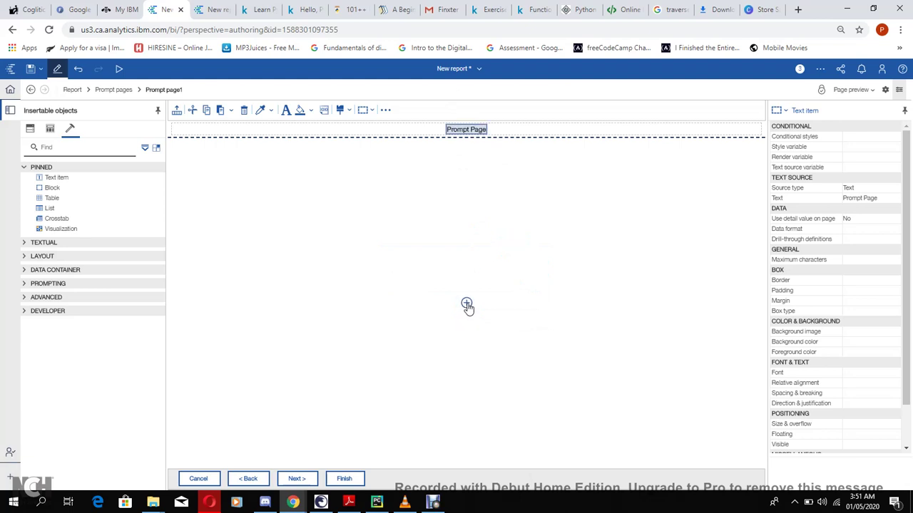
click(467, 305)
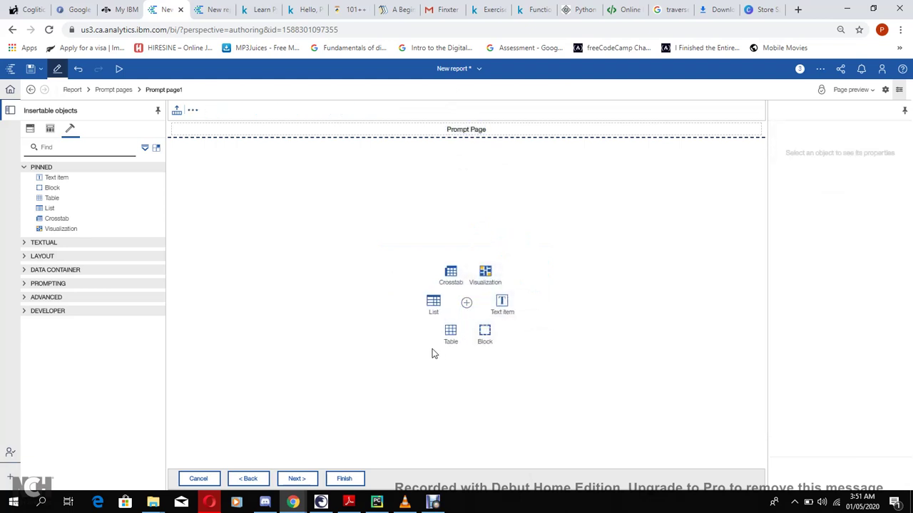
Step: Insert a two-column, three-row table into the prompt page body
click(450, 332)
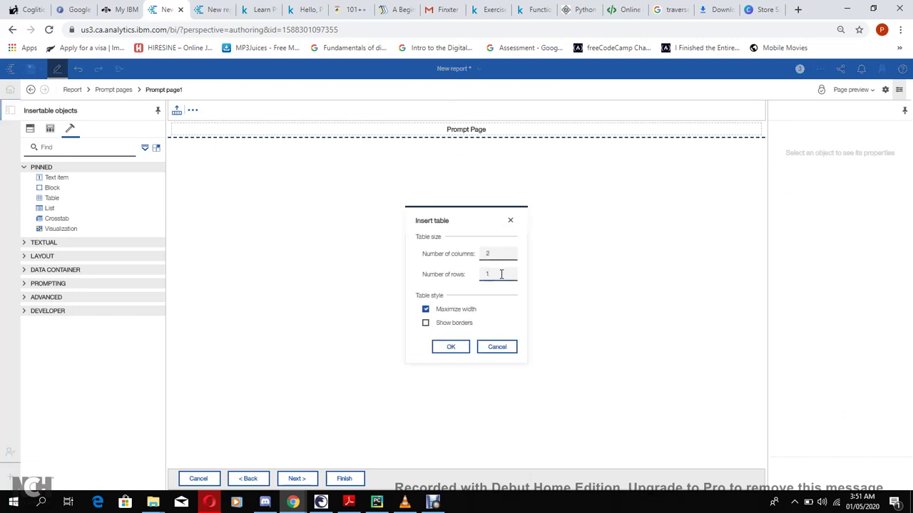
text(3)
click(449, 347)
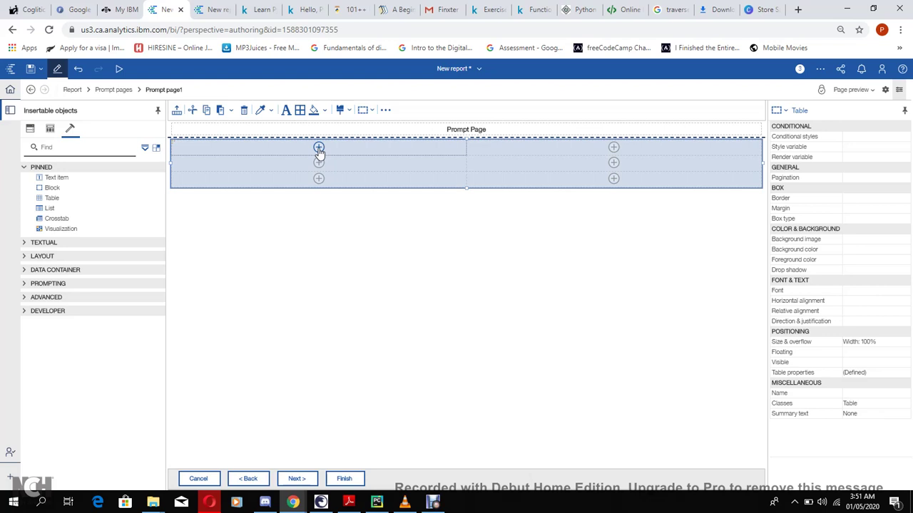
Step: Label the first table cell 'Select Source of Request'
click(318, 148)
click(351, 147)
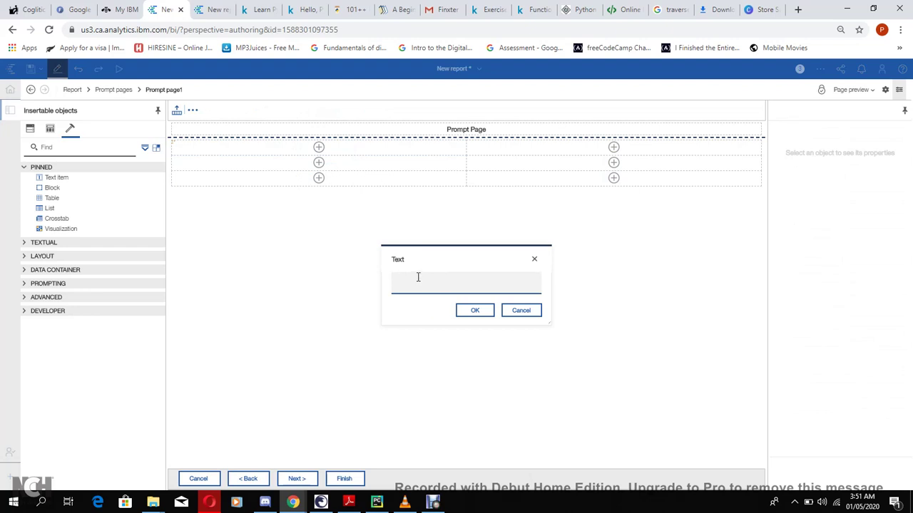
text(Sele)
text(ct Source)
text( of P)
text(eques)
text(t)
click(476, 312)
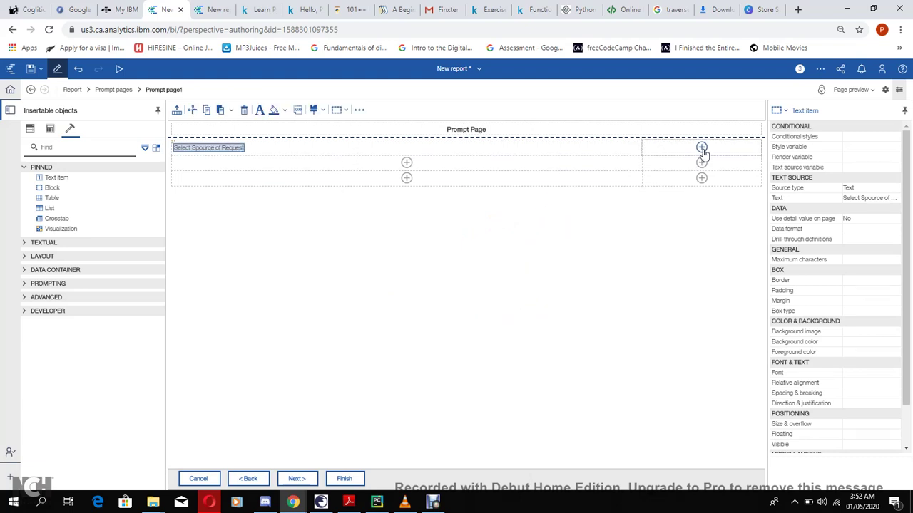
Step: Add a 'Service Request :' text item to the first row's second cell
click(700, 148)
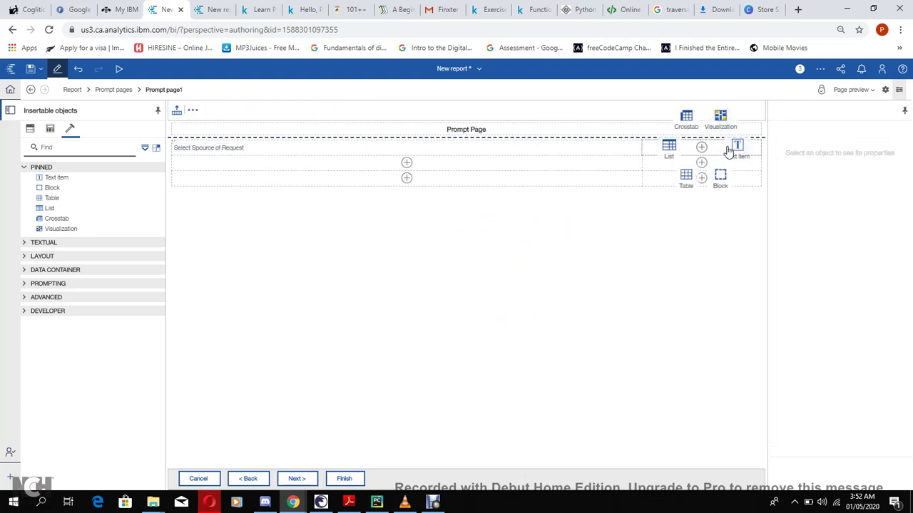
click(735, 150)
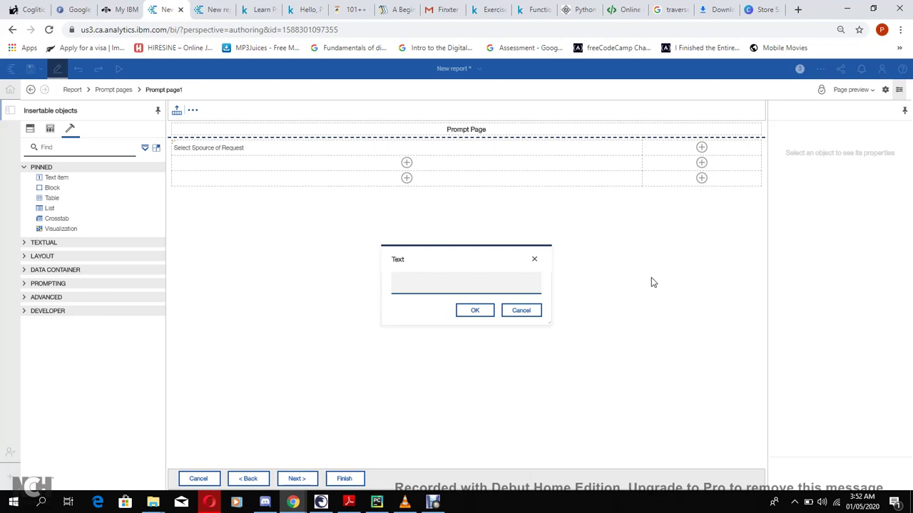
text(Service Request :)
click(477, 316)
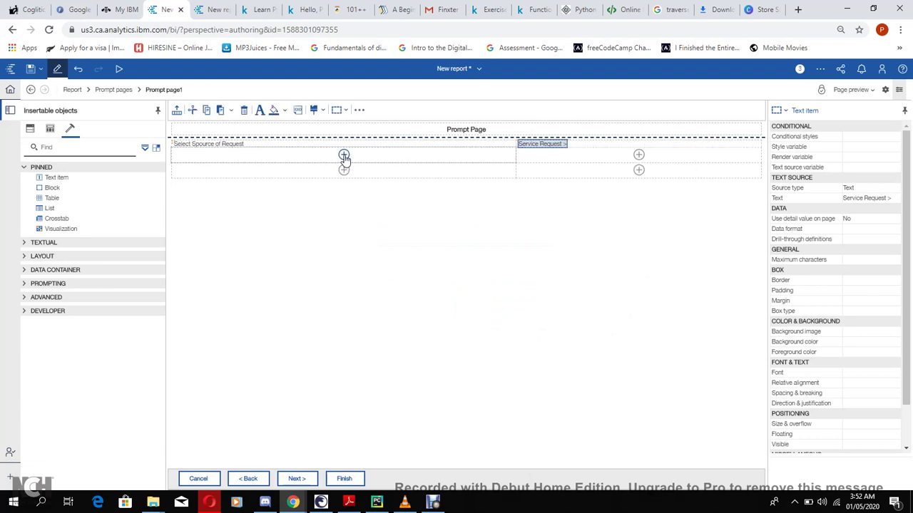
click(24, 283)
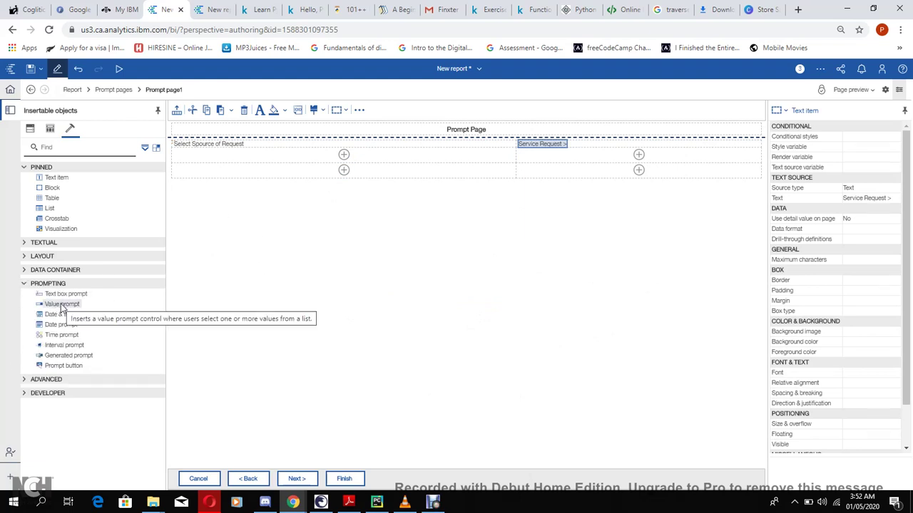
drag(62, 305, 261, 157)
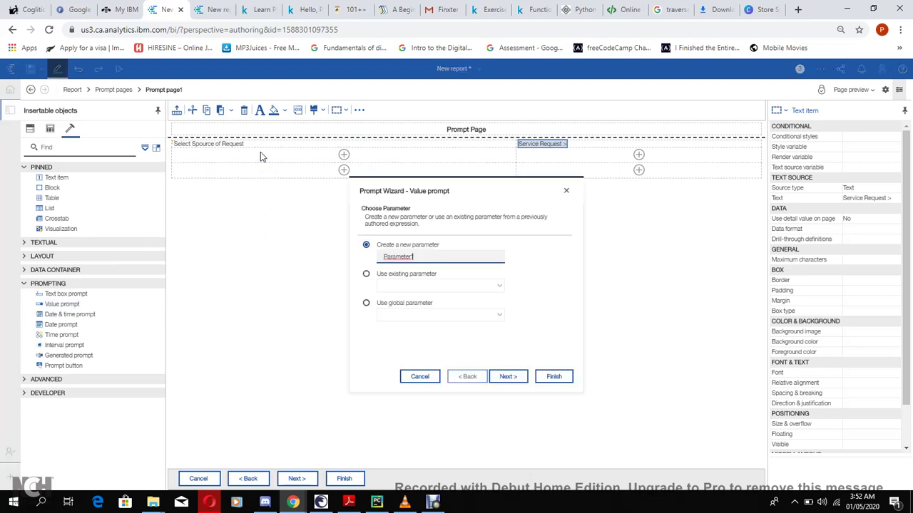
click(365, 276)
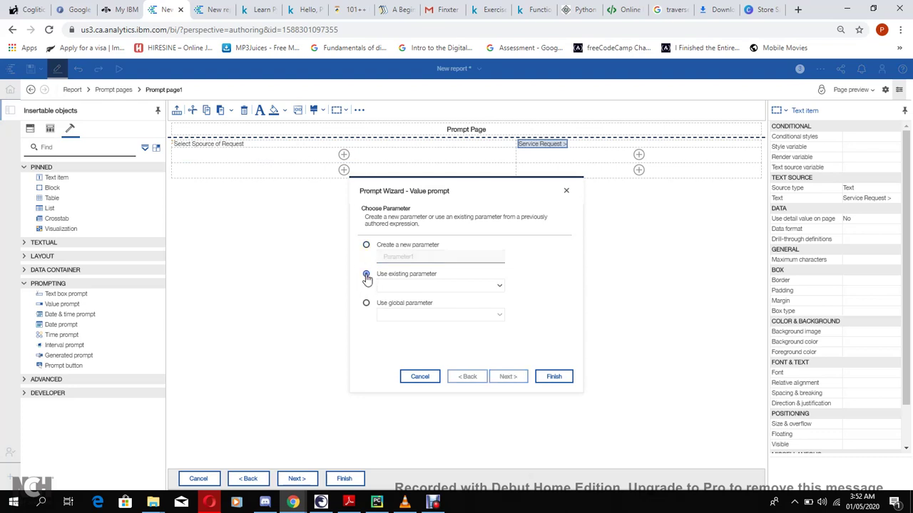
click(500, 289)
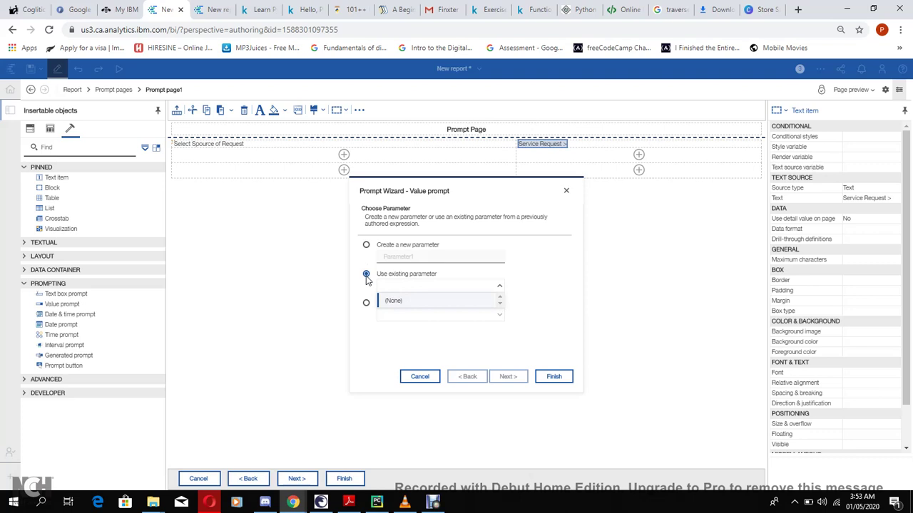
click(79, 94)
Step: Cancel the value prompt wizard and set the Main Query's Source of Request filter to Required
click(423, 380)
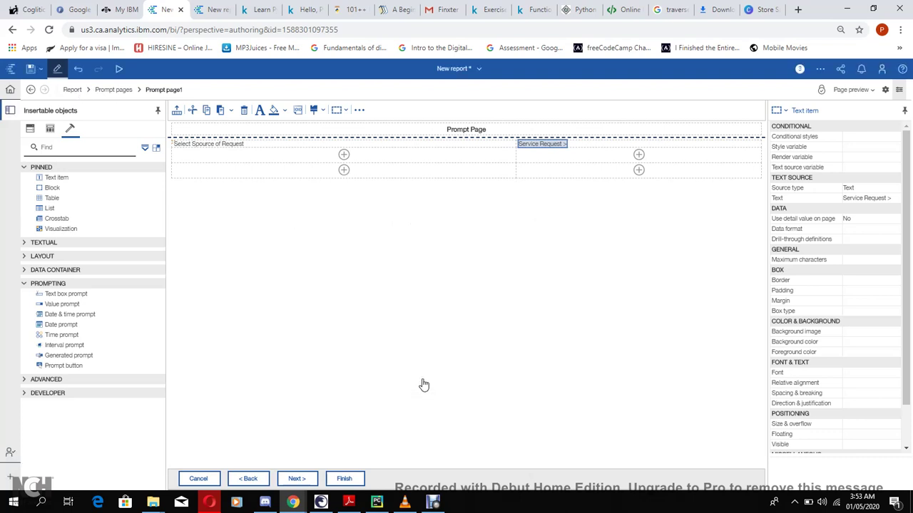
click(74, 90)
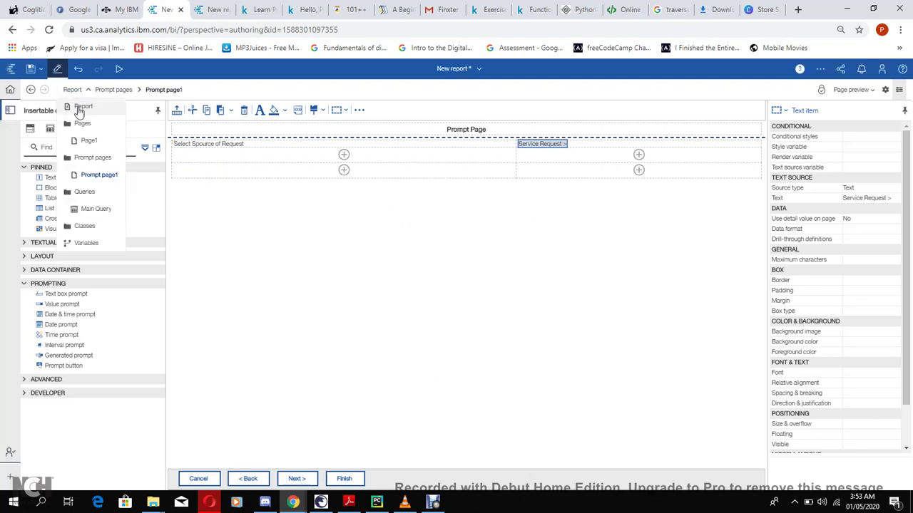
click(93, 208)
click(570, 152)
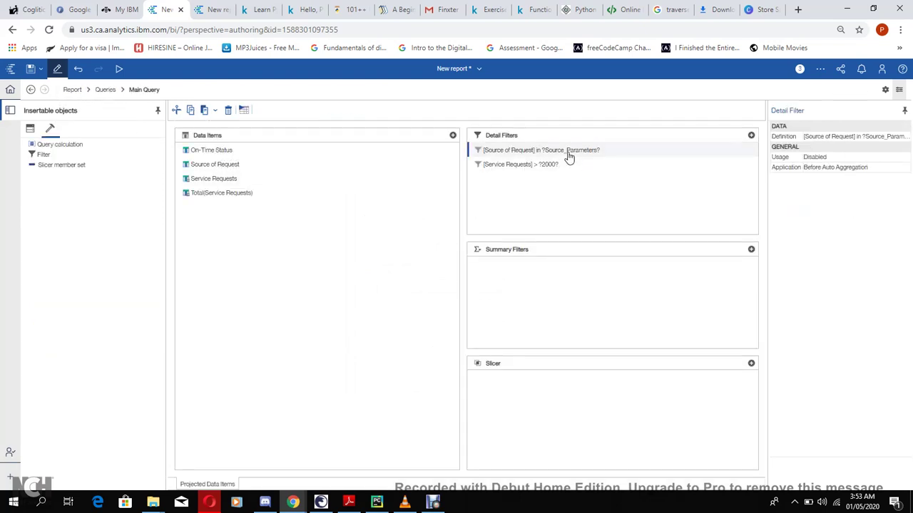
click(849, 156)
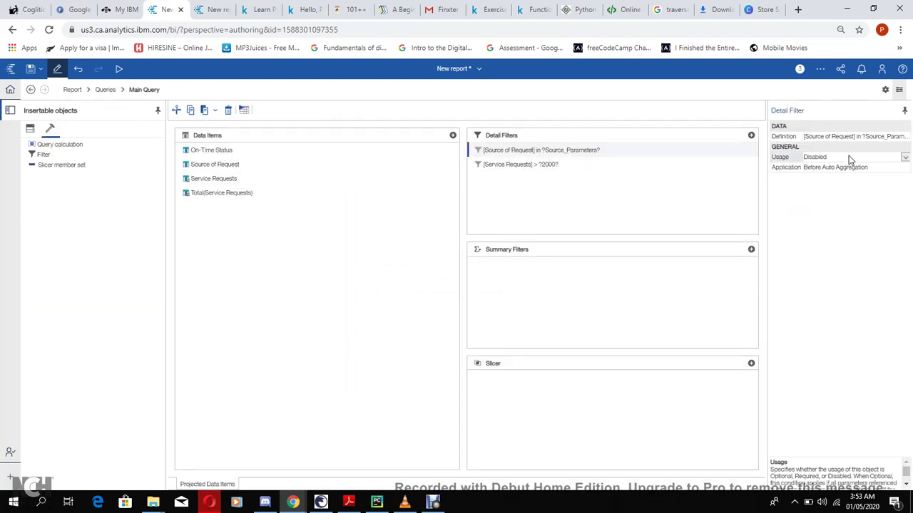
click(904, 156)
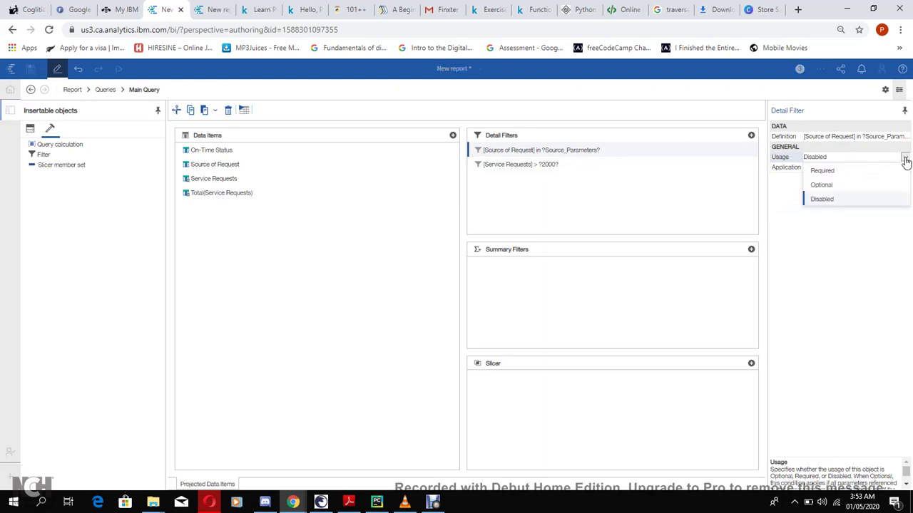
click(827, 174)
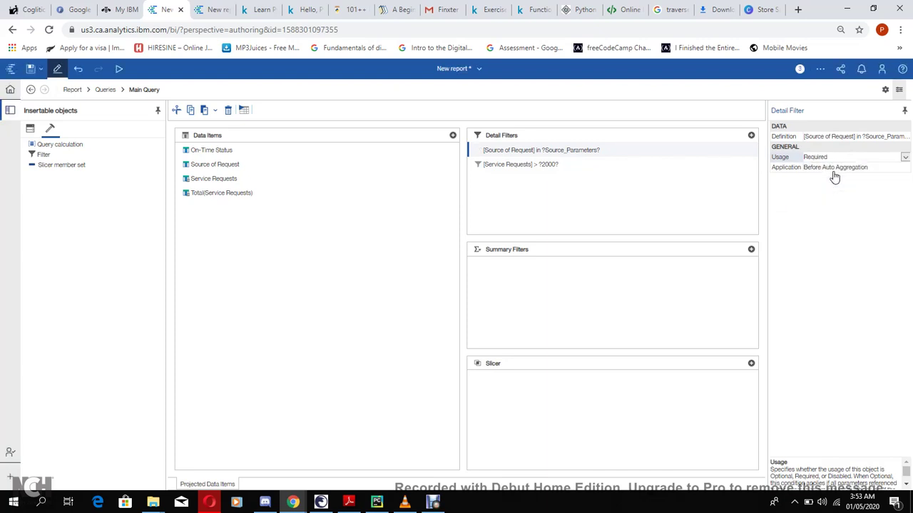
Step: Set the Service Requests filter's Usage to Required as well, then return to Prompt page1
click(644, 167)
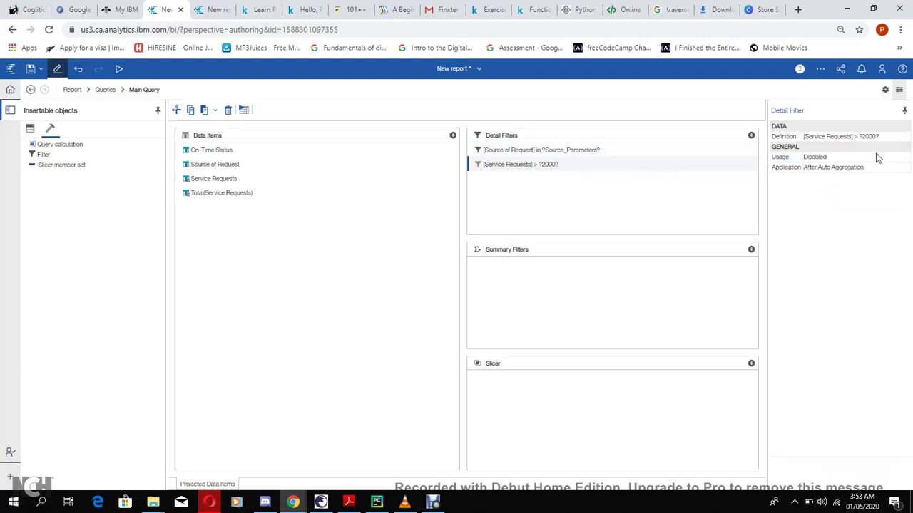
click(877, 156)
click(905, 159)
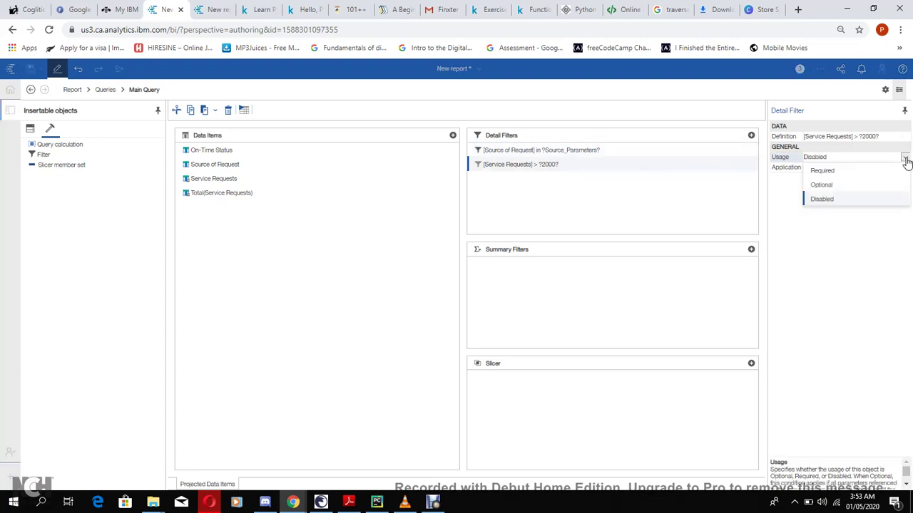
click(834, 174)
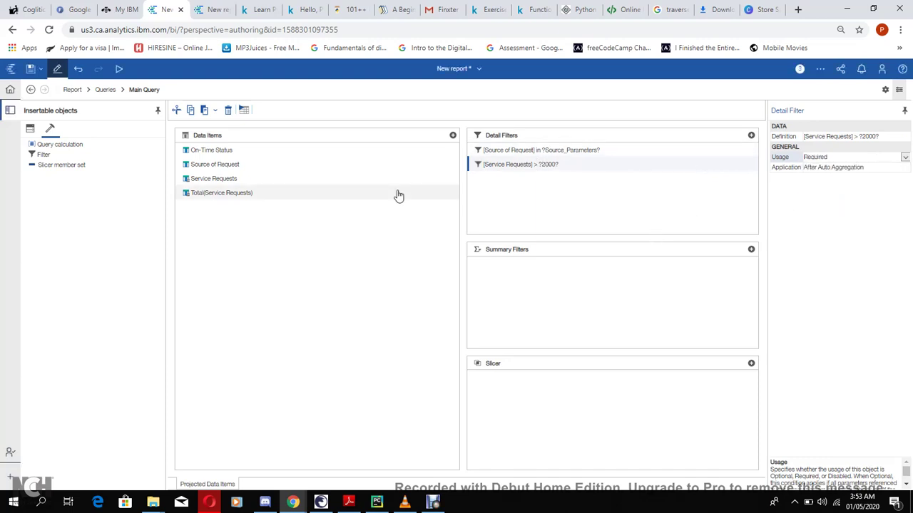
click(77, 94)
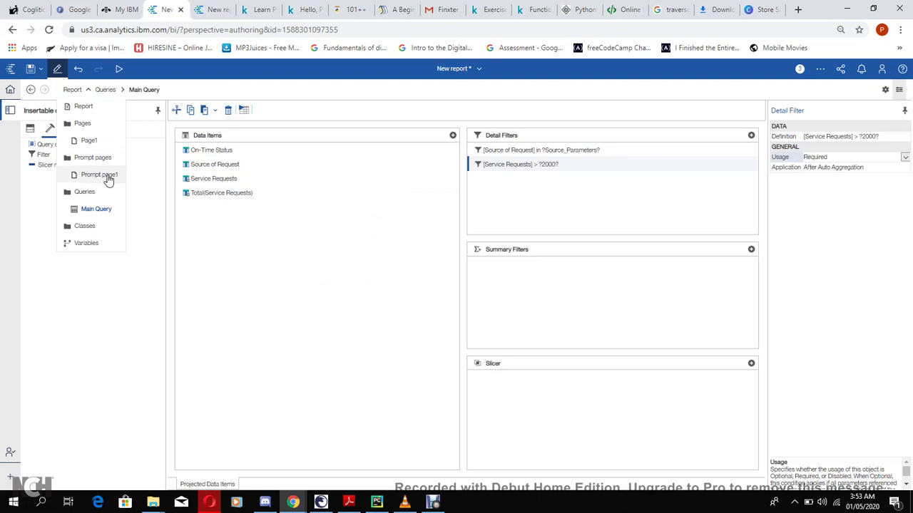
click(99, 175)
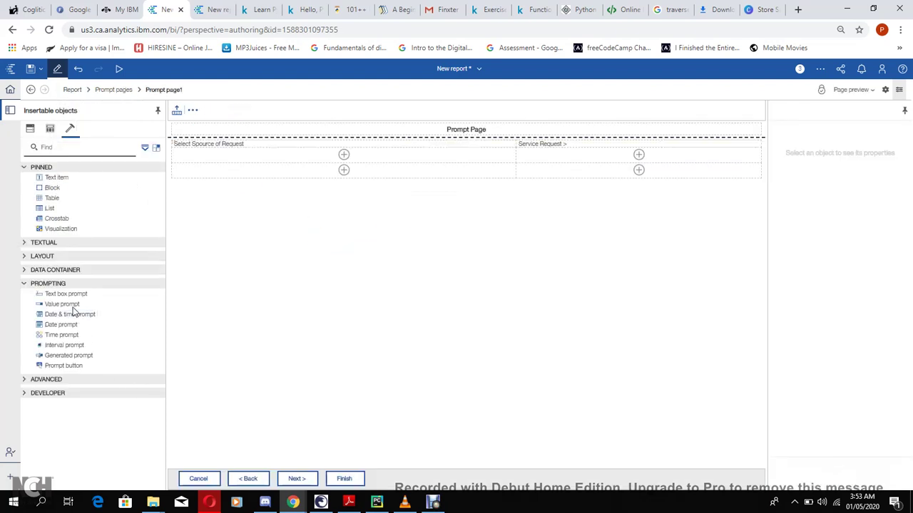
Step: Add a value prompt under Select Source of Request using existing parameter Source_Parameters, query named 'SourceParame'
drag(71, 307, 305, 157)
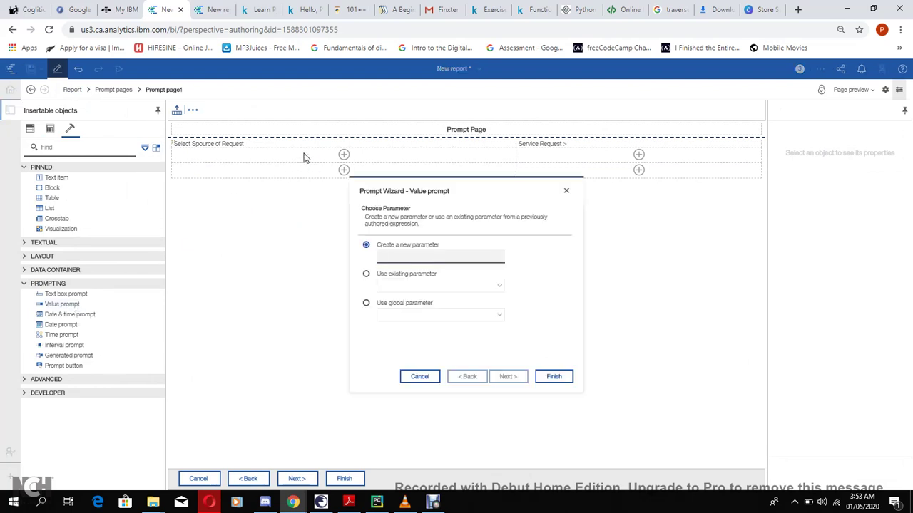
click(367, 277)
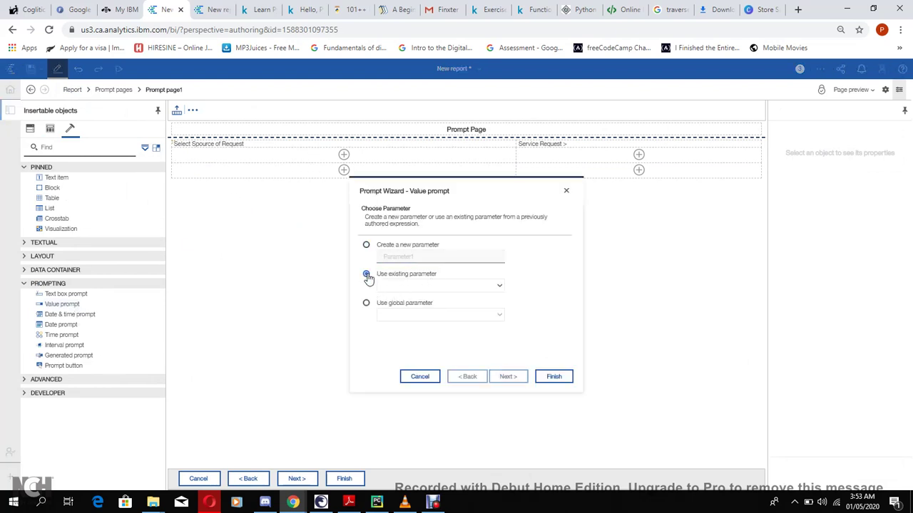
click(498, 288)
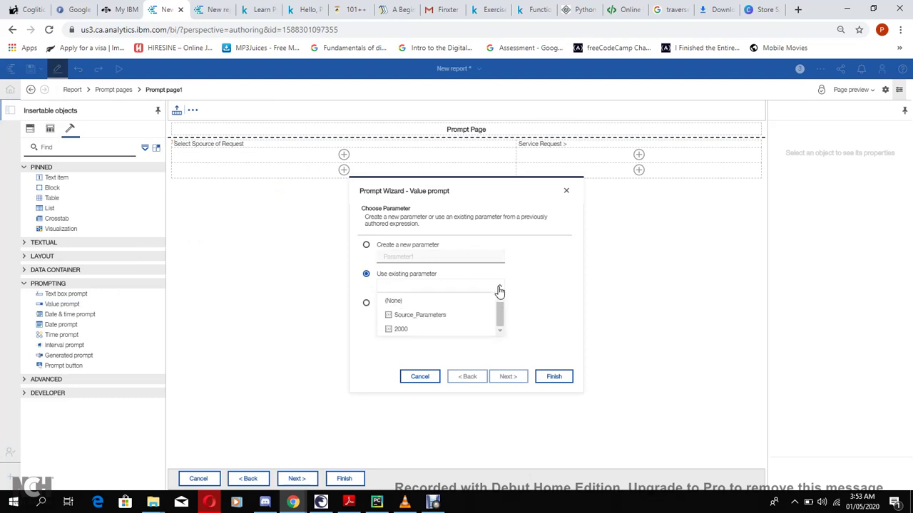
click(448, 316)
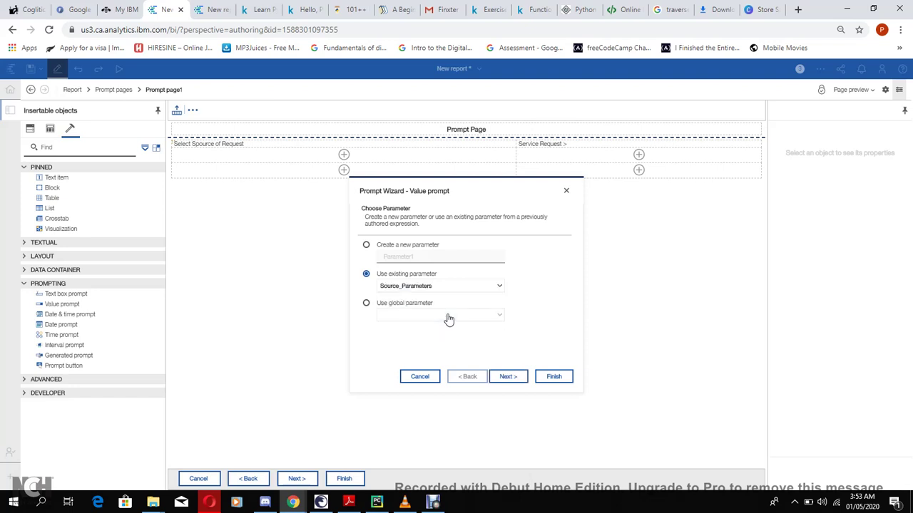
click(509, 378)
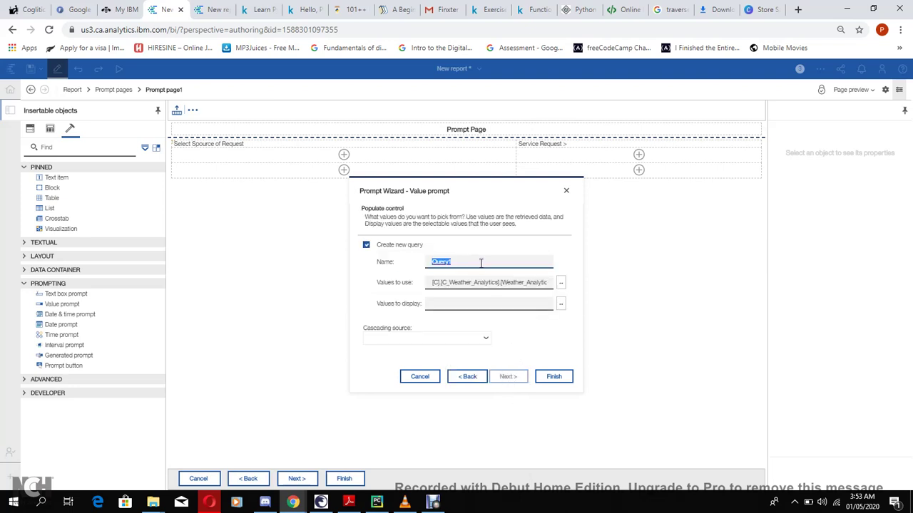
click(480, 264)
text(Source)
text(Parameter)
click(556, 377)
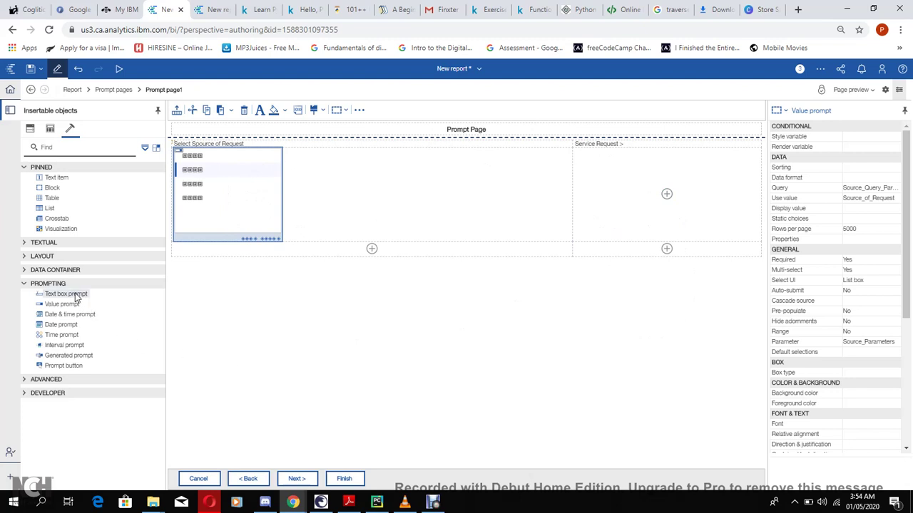
Step: Add a text box prompt under Service Request linked to the existing 2000 parameter
drag(77, 298, 646, 200)
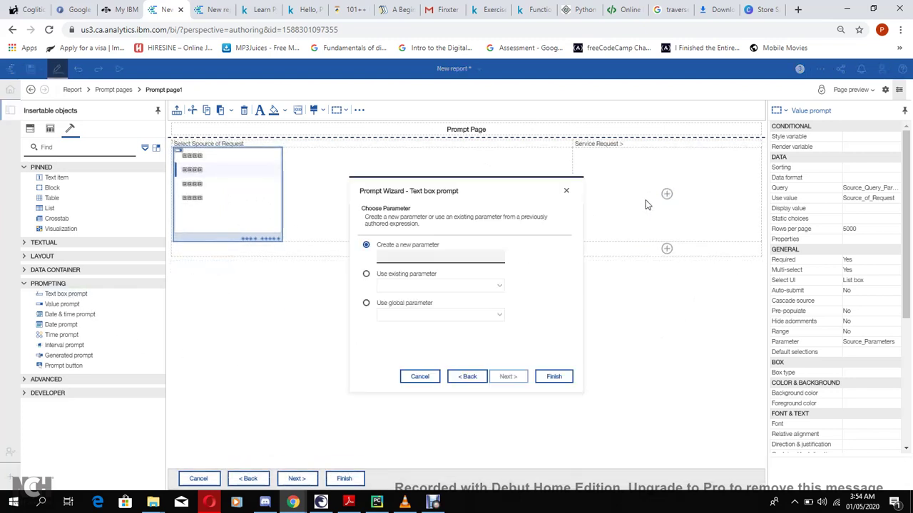
click(367, 275)
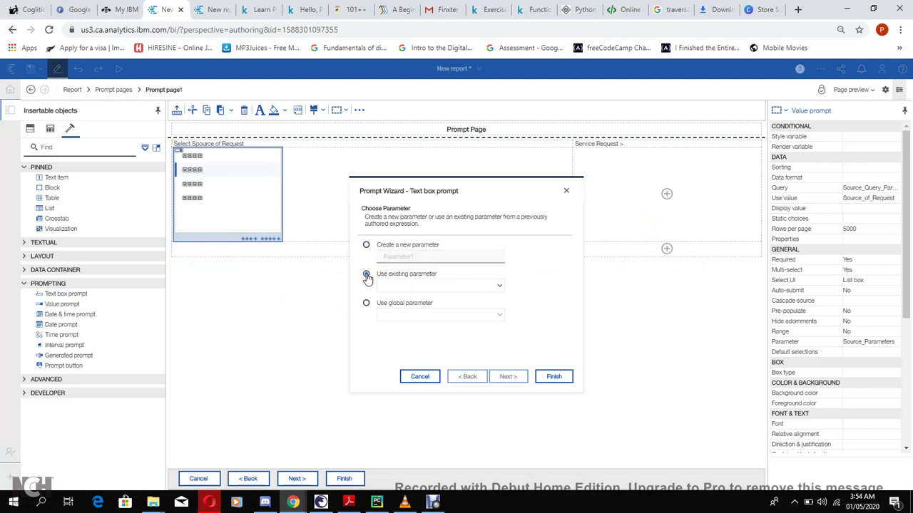
click(500, 290)
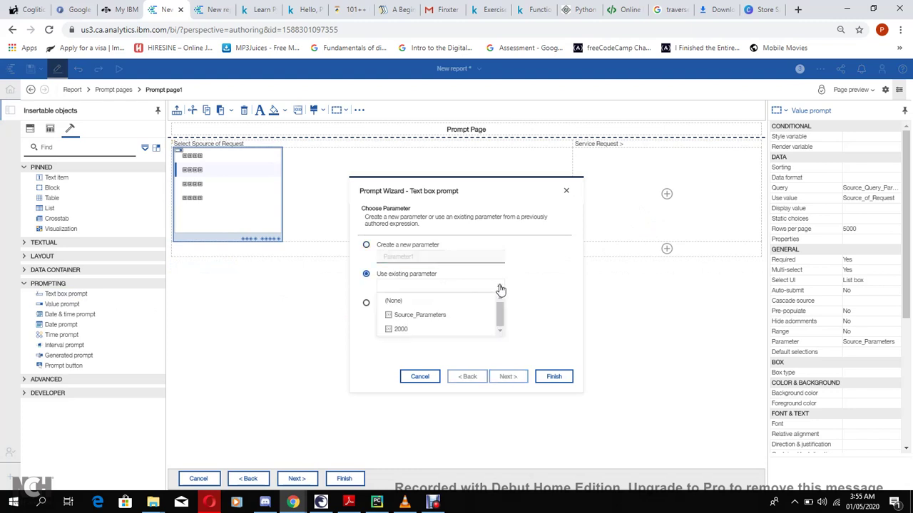
click(416, 331)
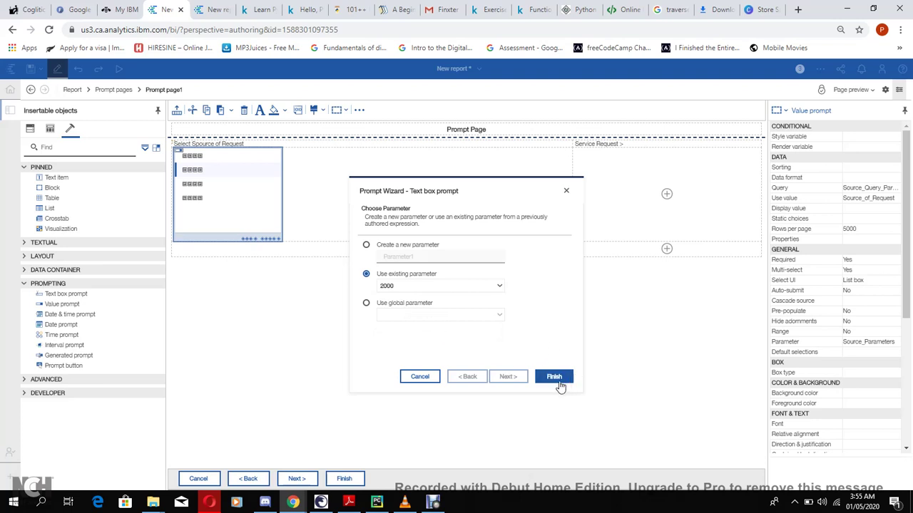
click(555, 378)
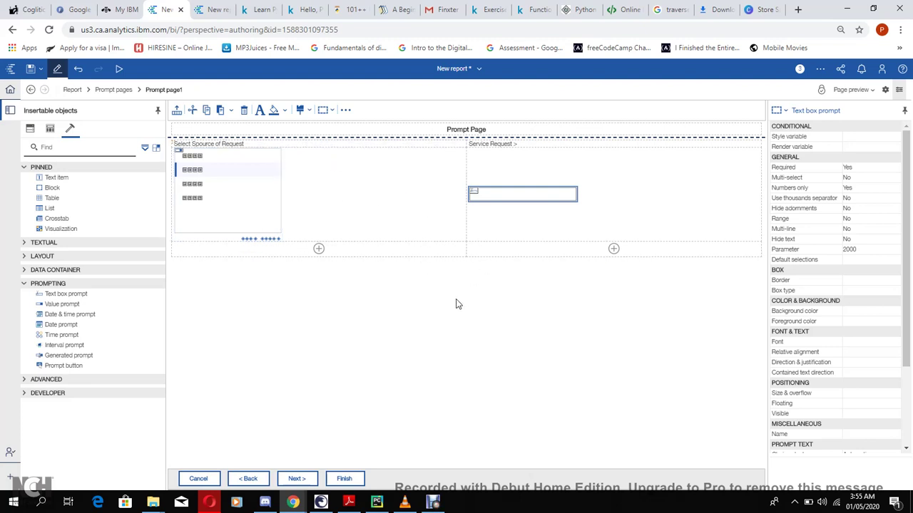
Step: Clear the prompt table's 100% width so it fits its contents
click(438, 212)
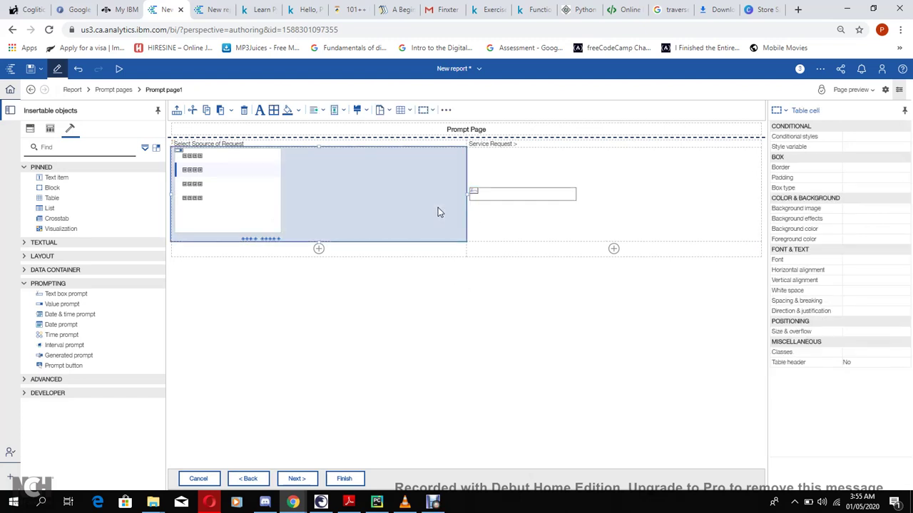
click(173, 139)
click(175, 146)
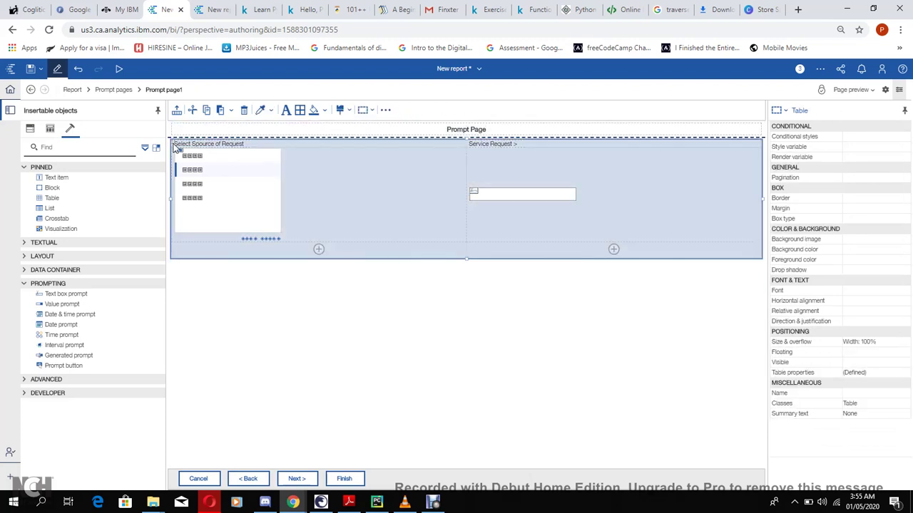
click(894, 345)
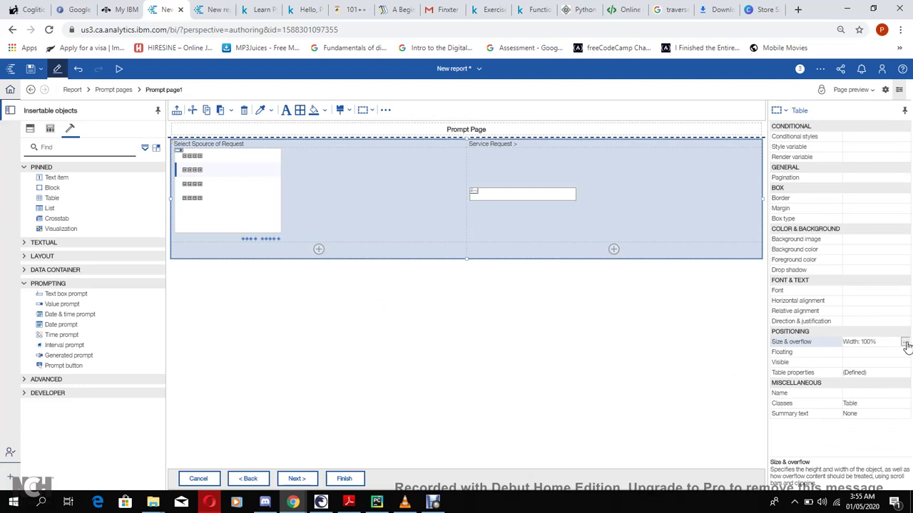
click(905, 343)
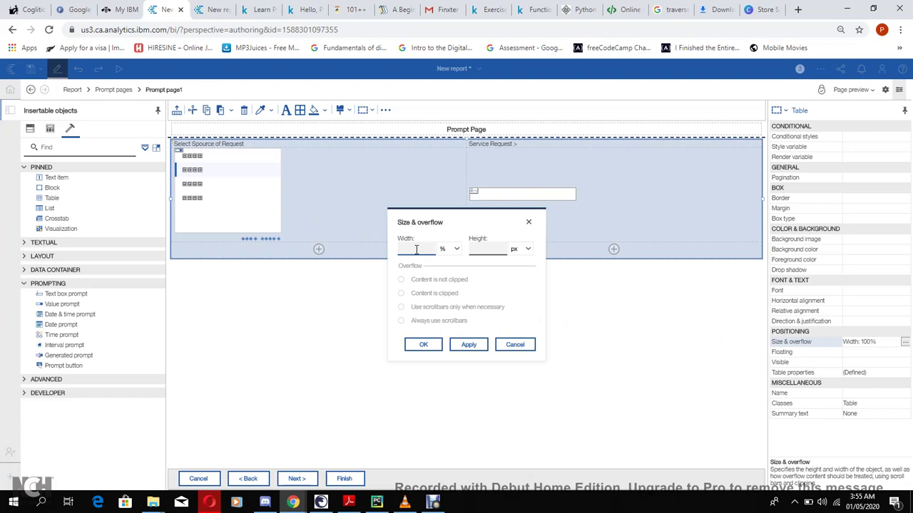
click(465, 348)
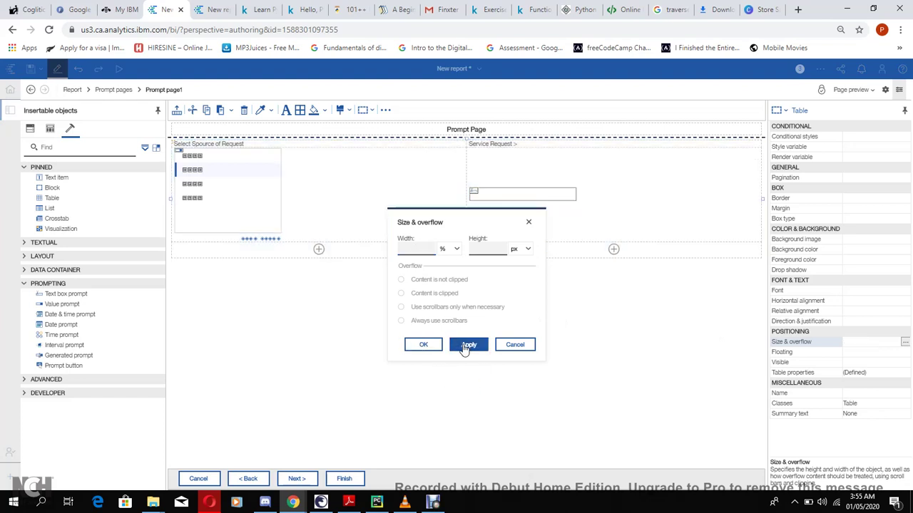
click(431, 348)
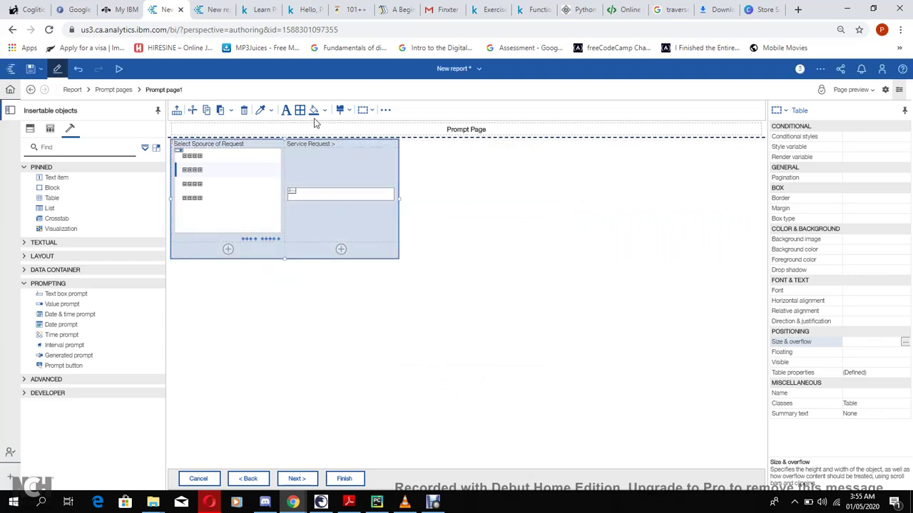
Step: Center the page body contents horizontally
click(492, 228)
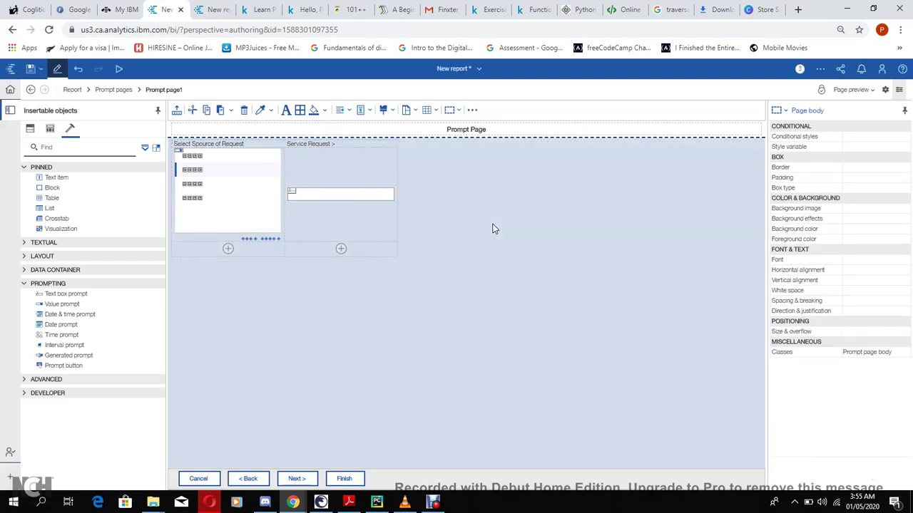
click(340, 111)
click(359, 161)
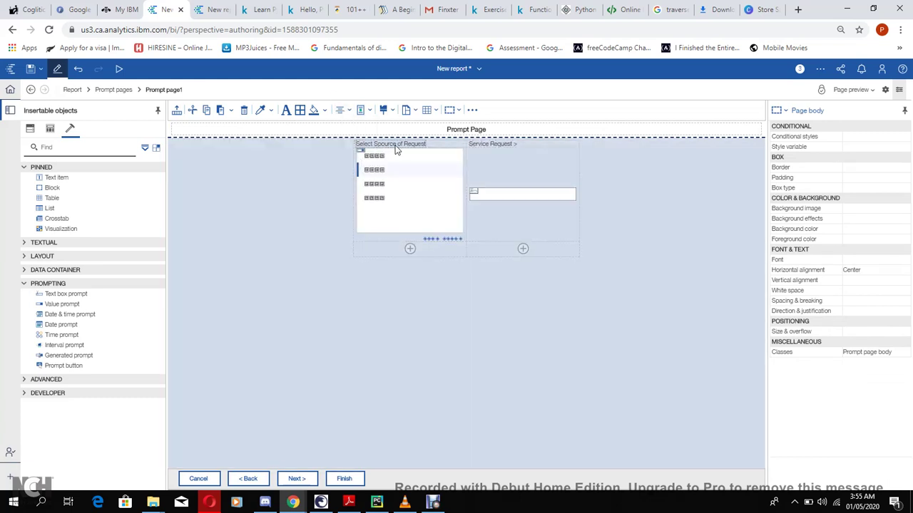
click(285, 111)
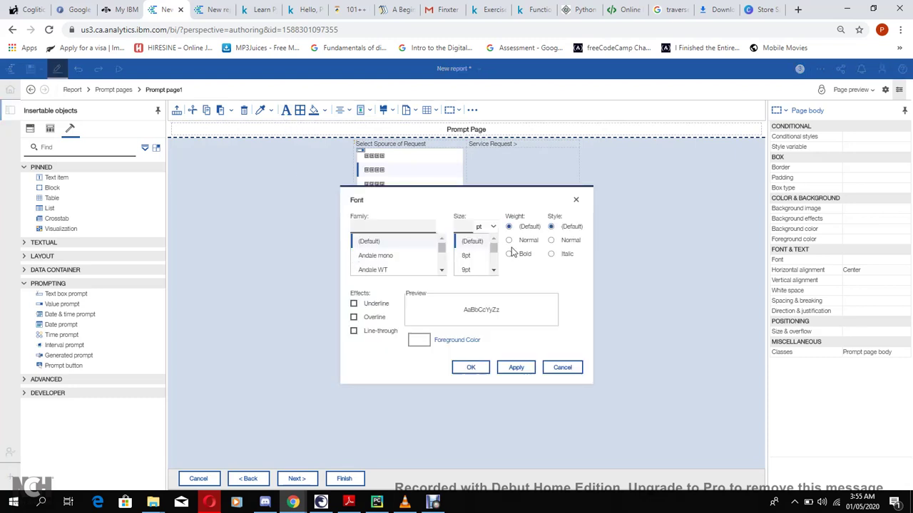
Step: Set the page body font to 12pt, then raise it to 18pt
click(493, 269)
click(471, 267)
click(517, 369)
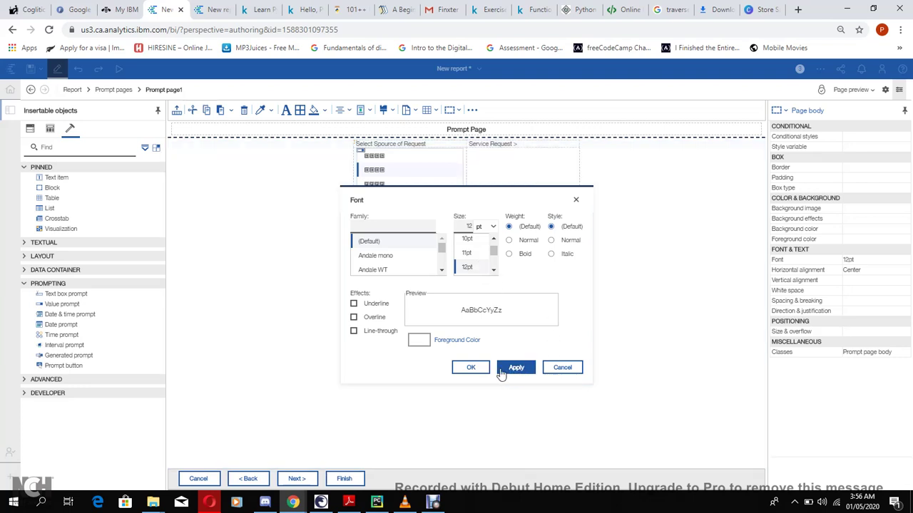
click(469, 368)
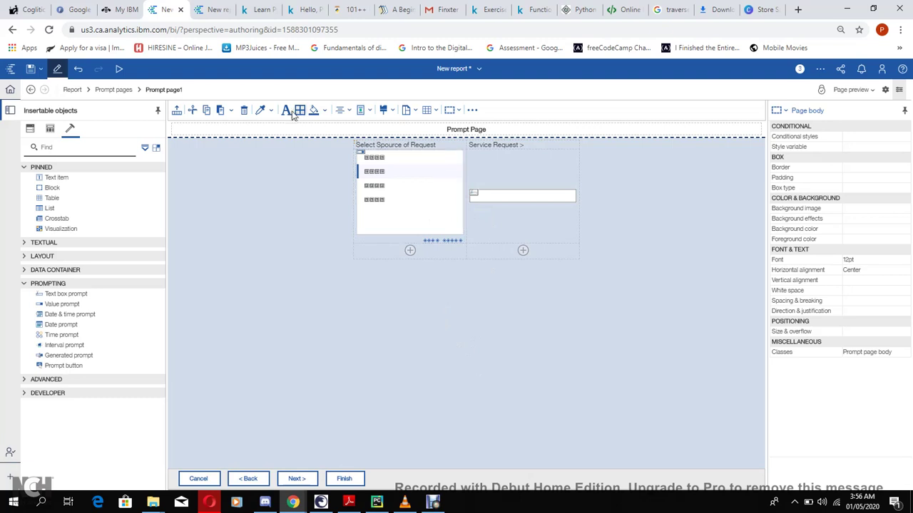
click(286, 112)
click(493, 270)
click(493, 269)
click(493, 270)
click(467, 266)
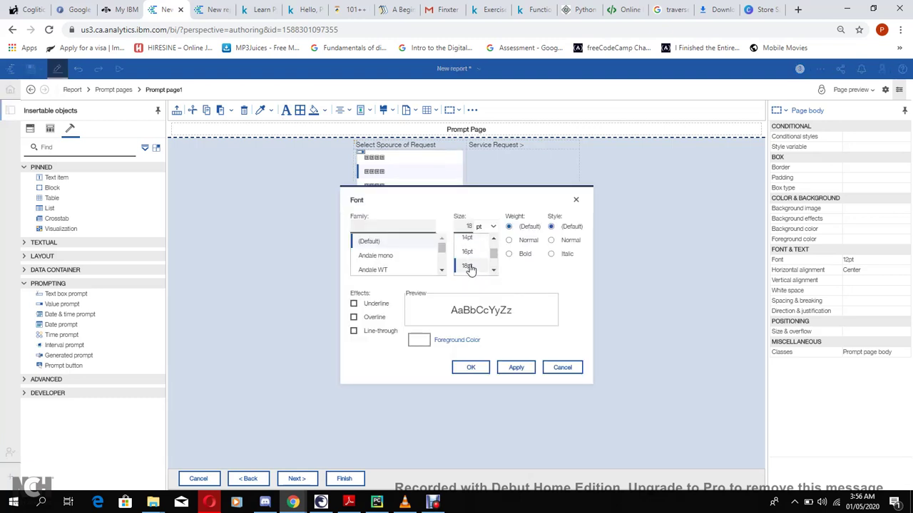
click(517, 370)
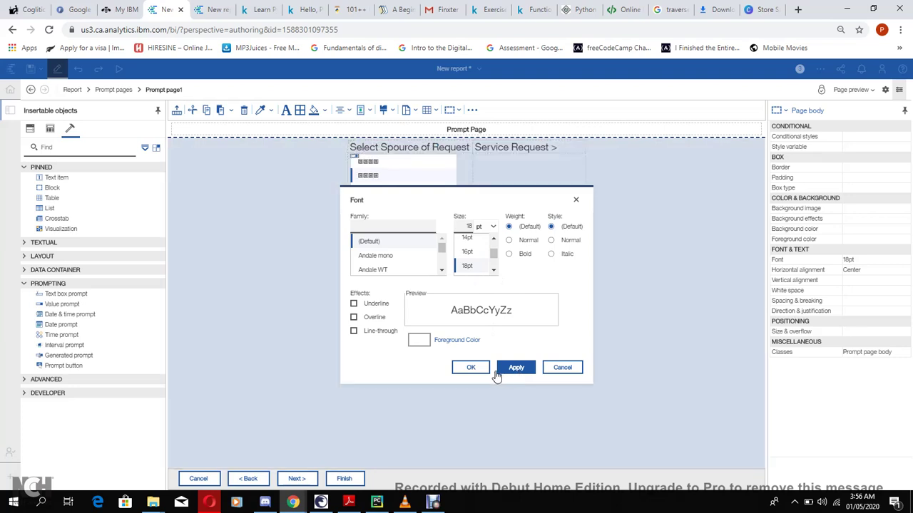
click(471, 367)
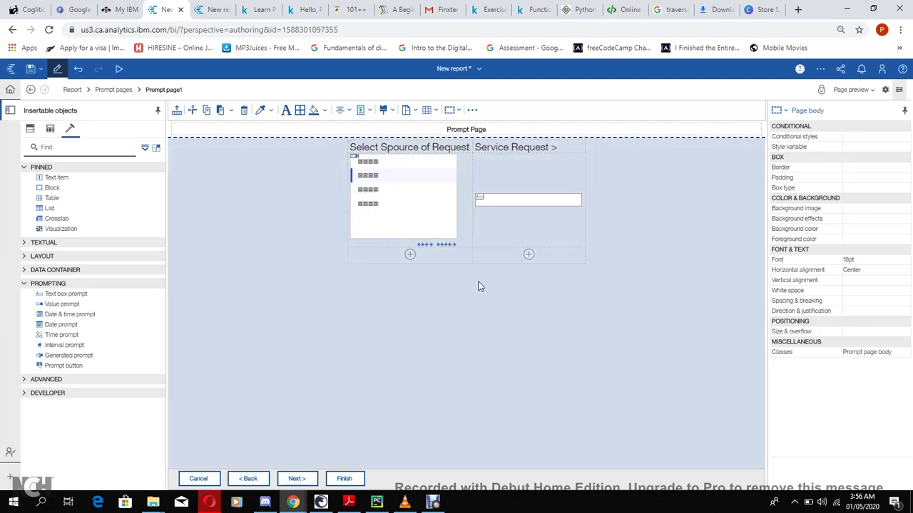
Step: Check the table cells in turn, ending with the whole prompt table selected and its More options open
click(472, 111)
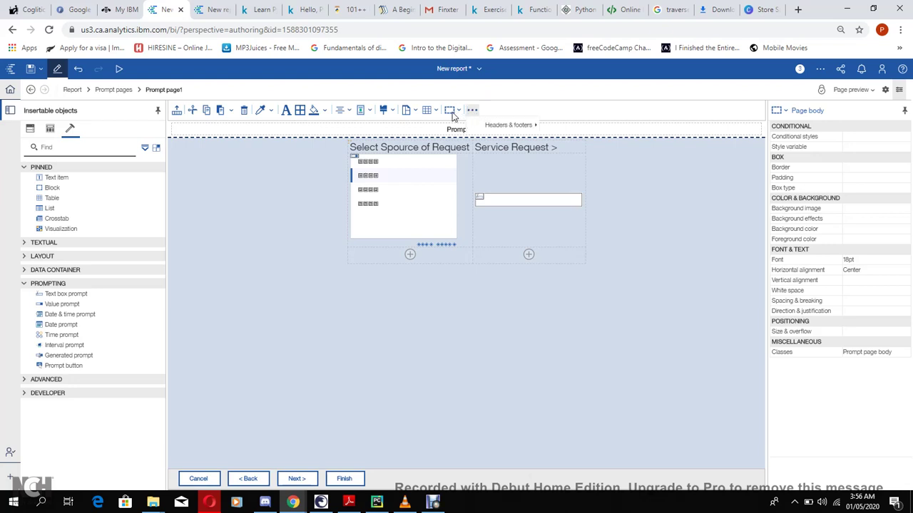
click(564, 155)
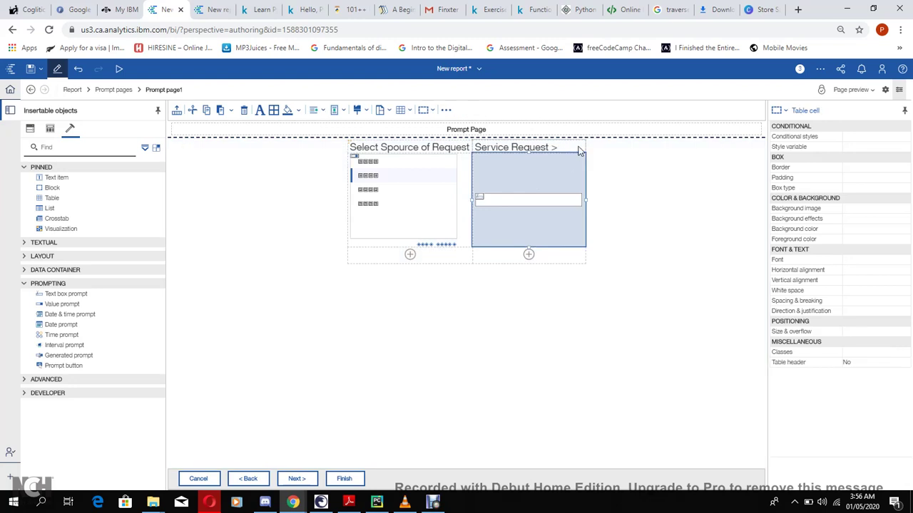
click(583, 148)
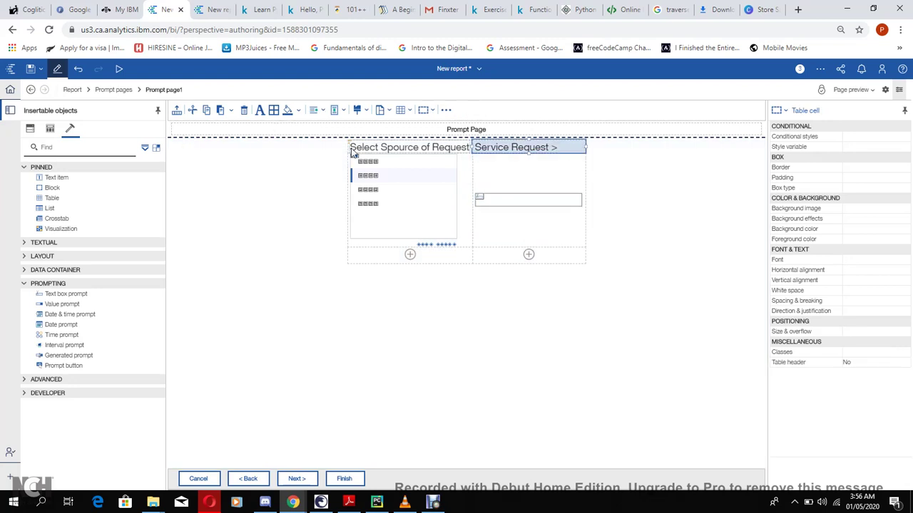
click(348, 148)
click(386, 111)
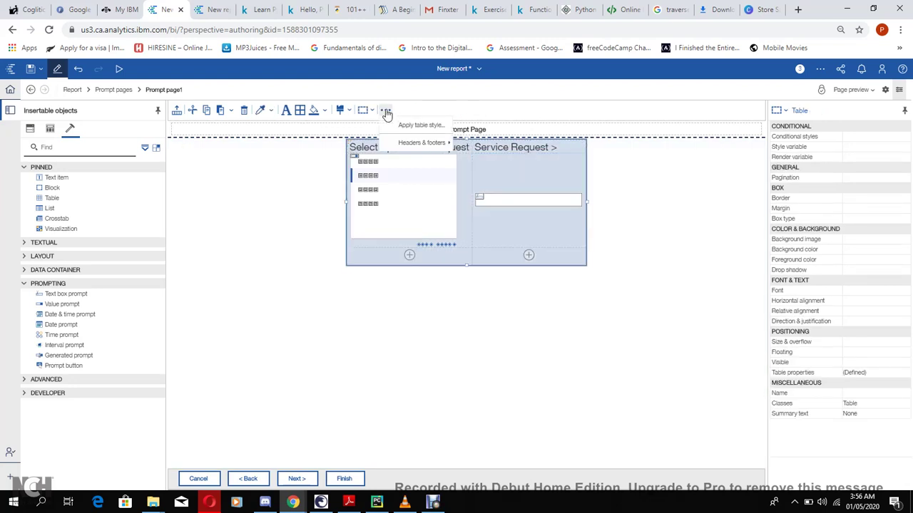
Step: Apply the Modern table style to the prompt table
click(421, 126)
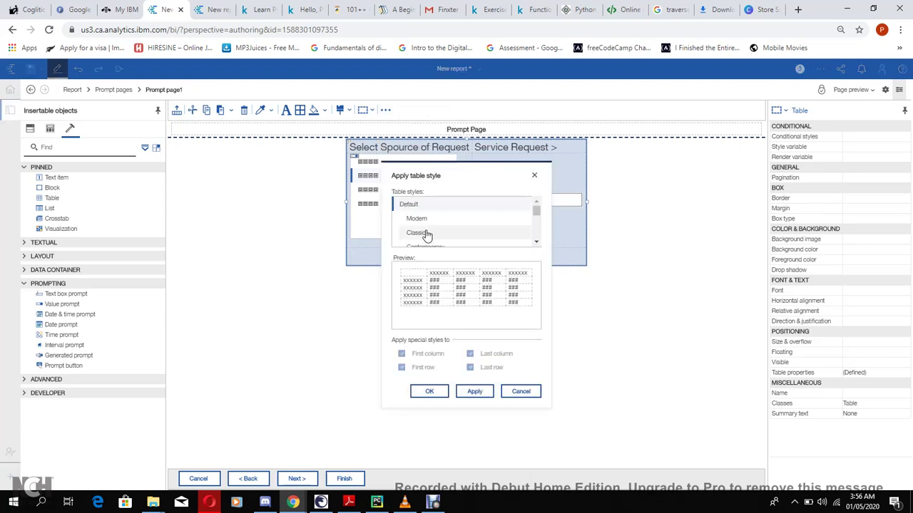
click(430, 221)
click(477, 392)
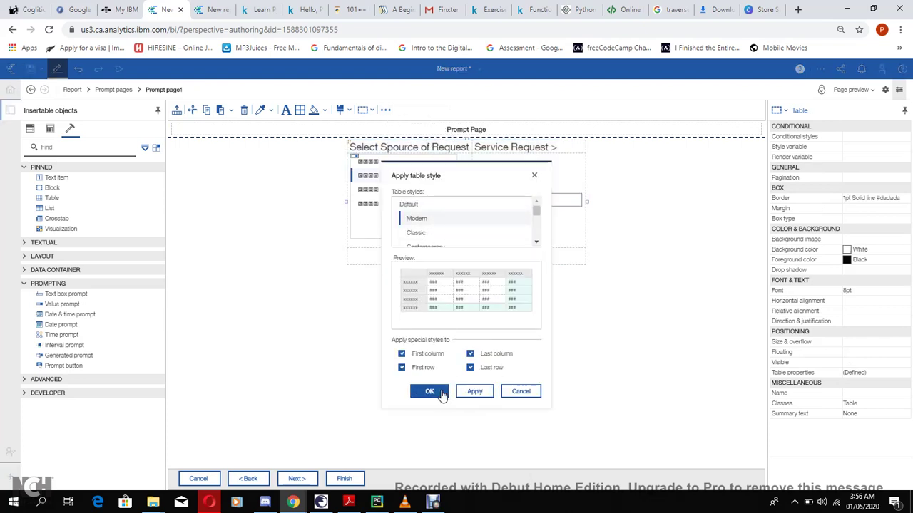
click(433, 392)
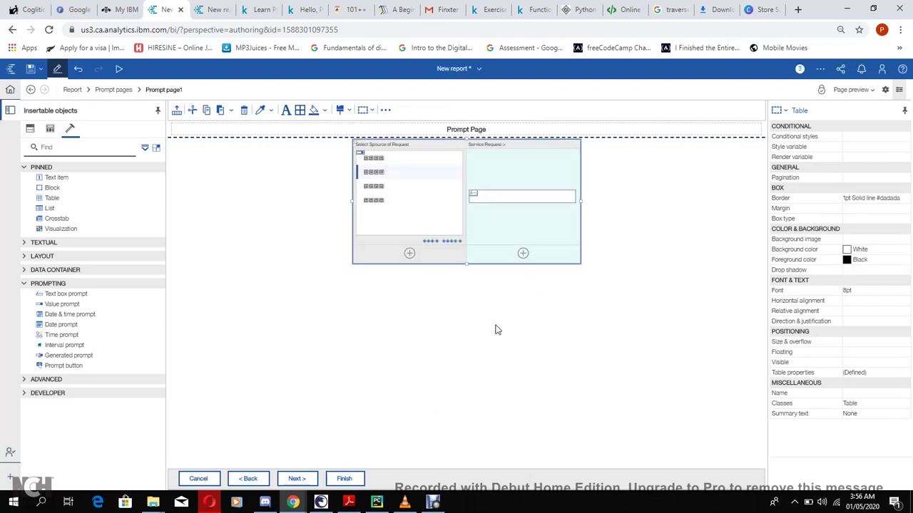
Step: Merge the table's two bottom cells into one cell
click(447, 265)
ctrl+click(496, 257)
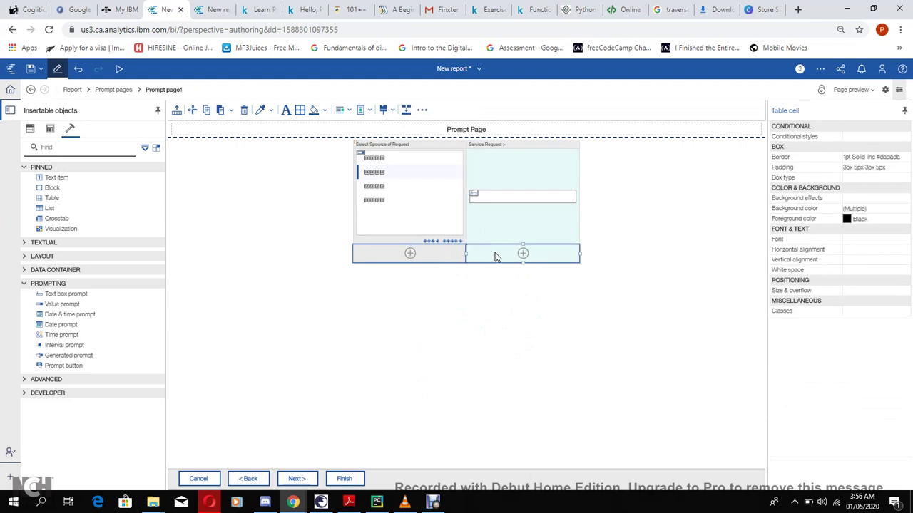
click(405, 112)
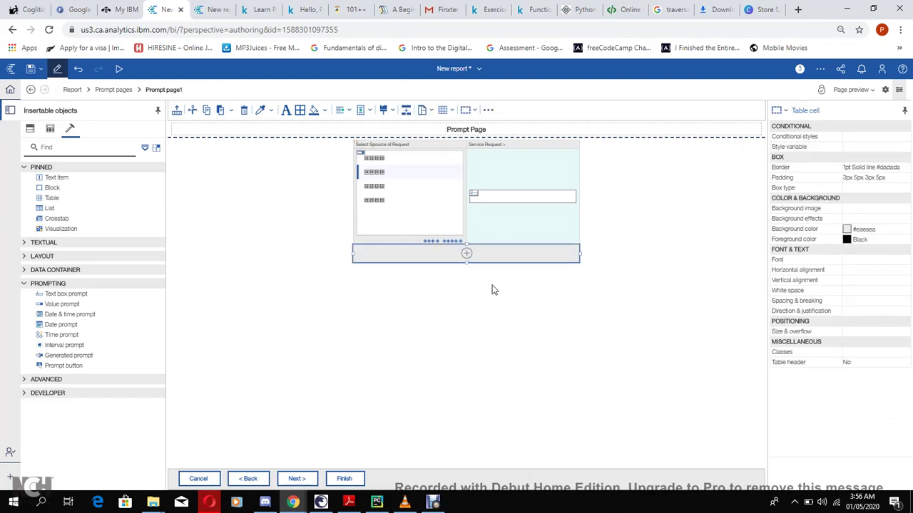
click(437, 195)
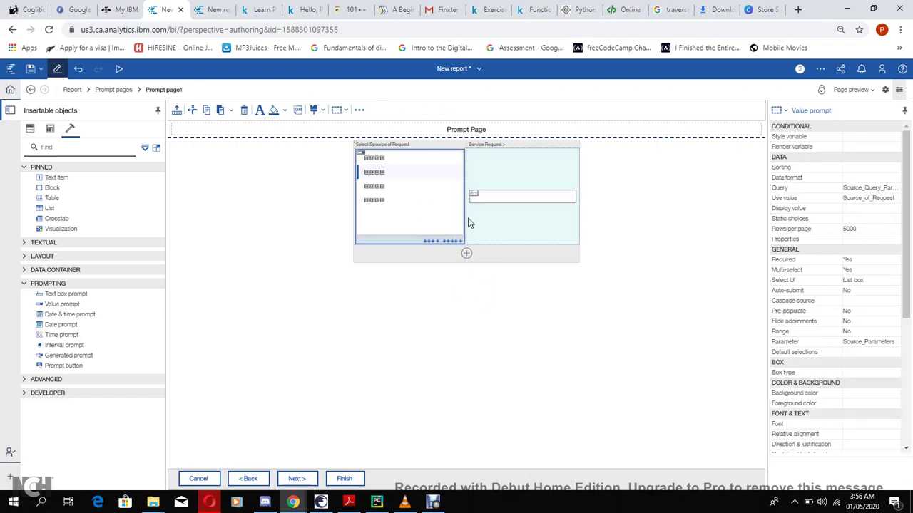
click(486, 171)
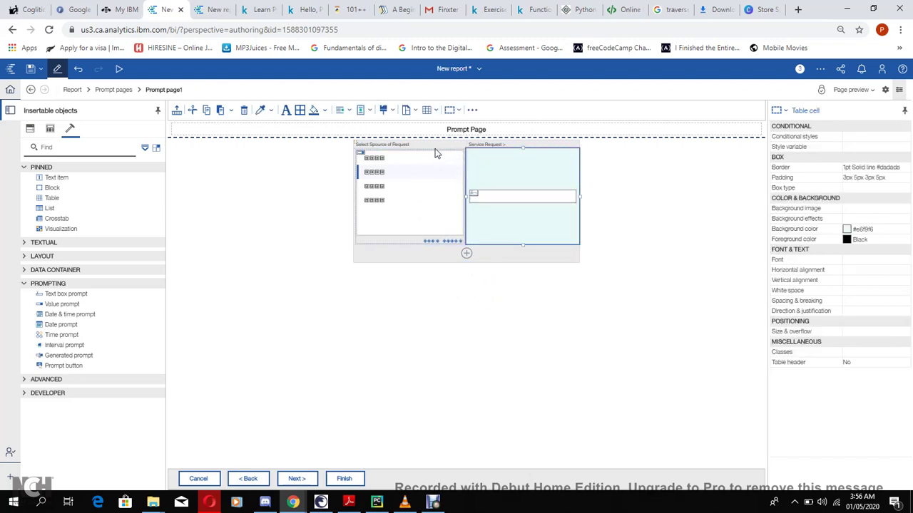
Step: Set the whole prompt table's font size to 18pt
click(356, 146)
click(286, 110)
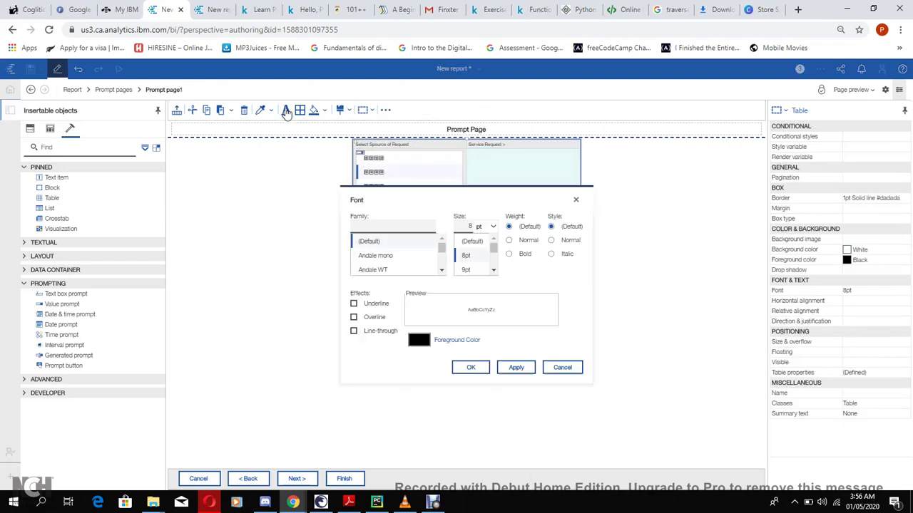
click(493, 271)
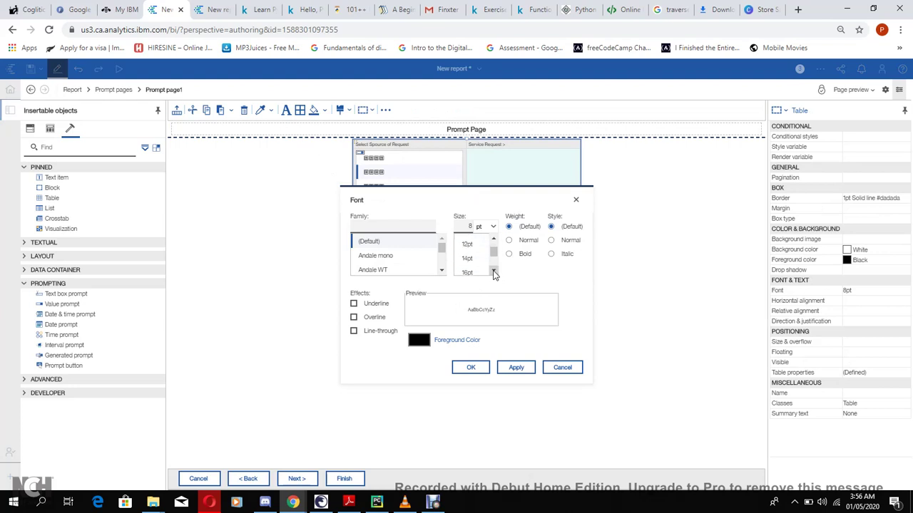
click(468, 264)
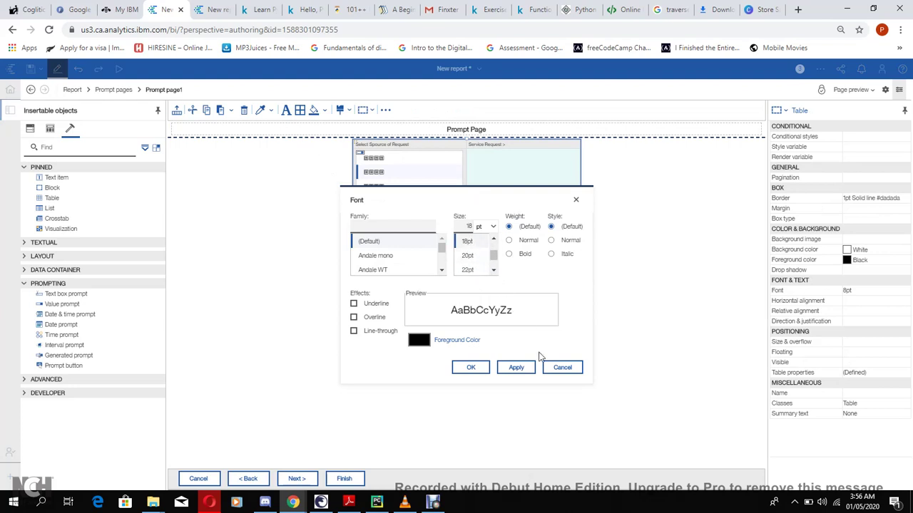
click(472, 368)
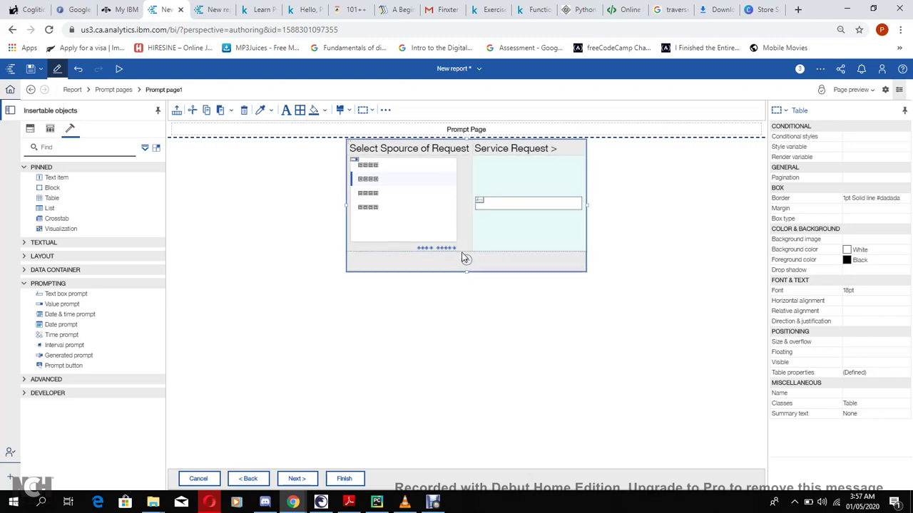
Step: Move Cancel and Finish into the table's bottom cells and merge those two cells
click(211, 480)
drag(356, 329, 377, 261)
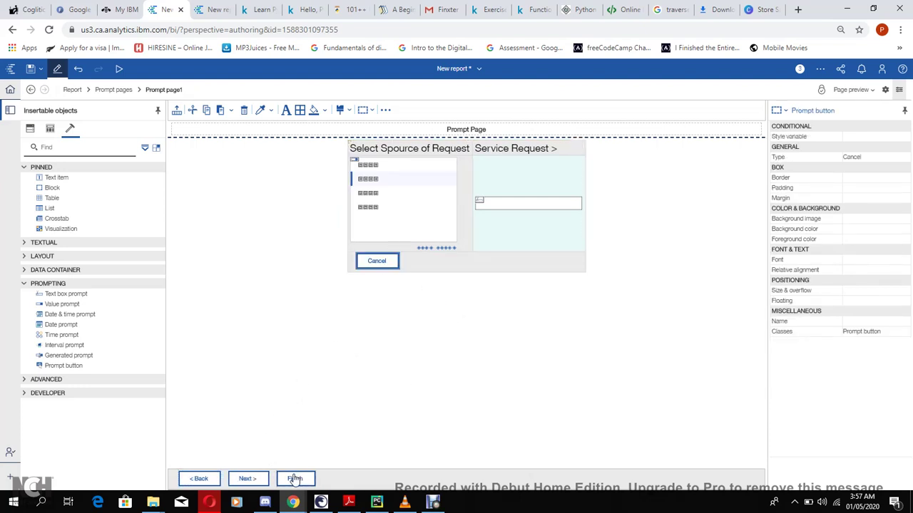
drag(295, 478, 466, 261)
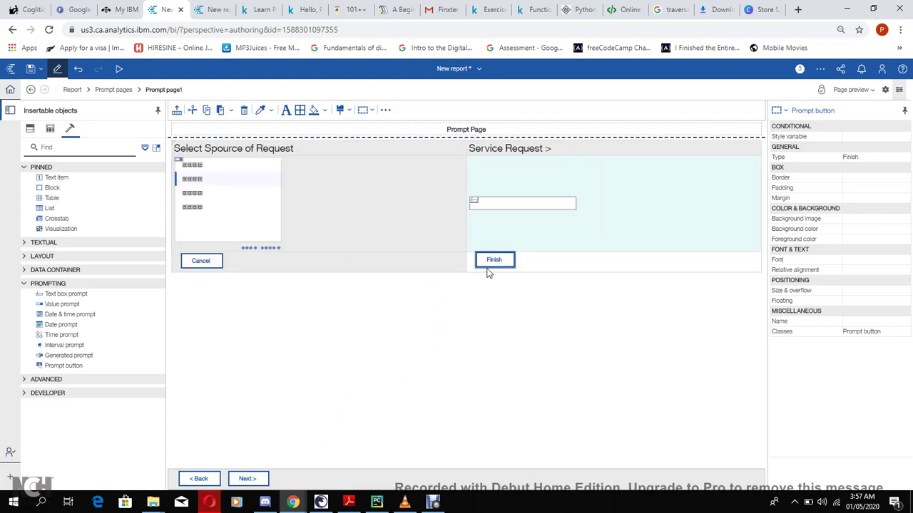
click(449, 269)
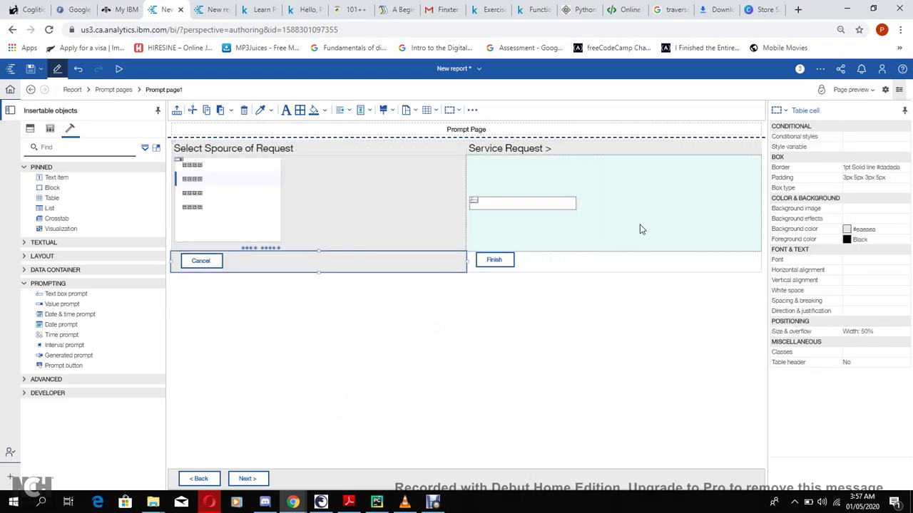
ctrl+click(635, 262)
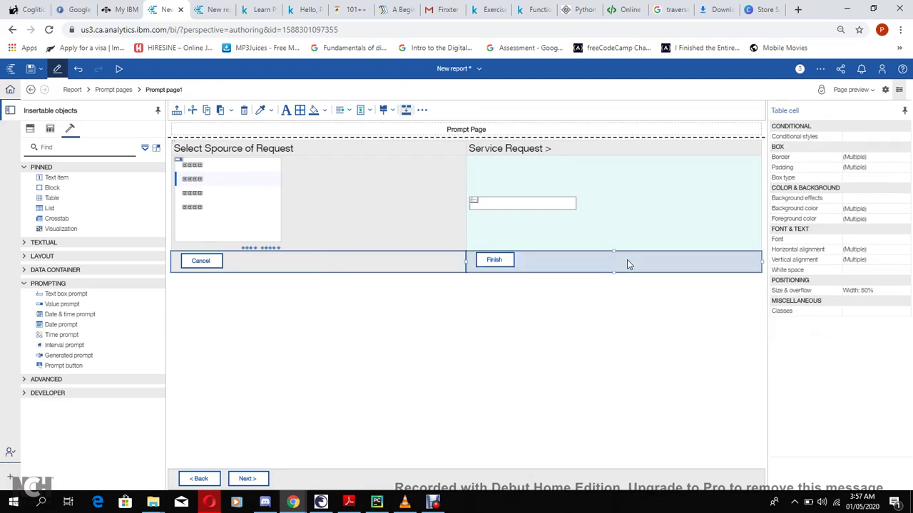
click(405, 112)
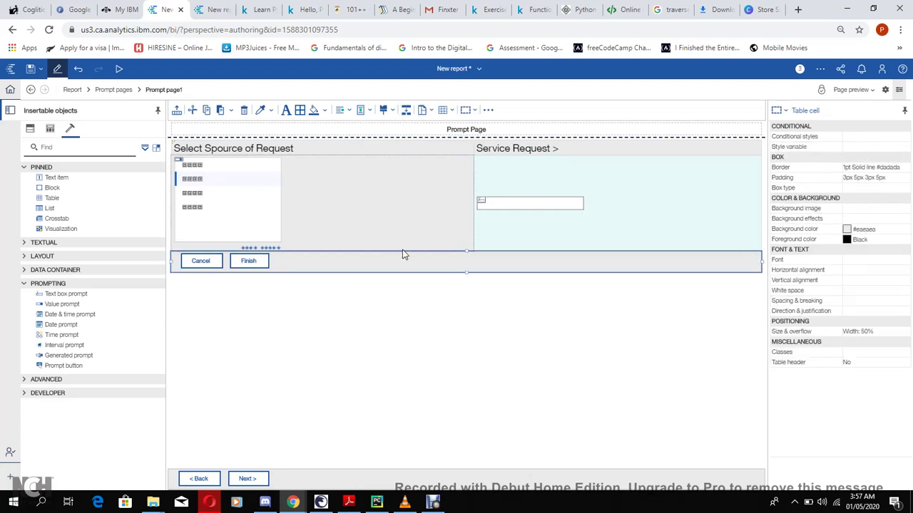
Step: Center the page body contents and select the footer's Next button
click(509, 364)
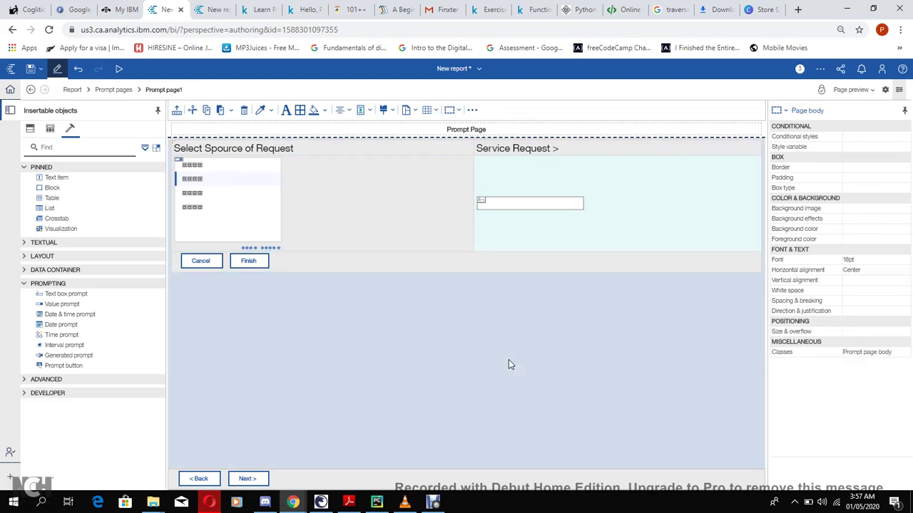
click(348, 111)
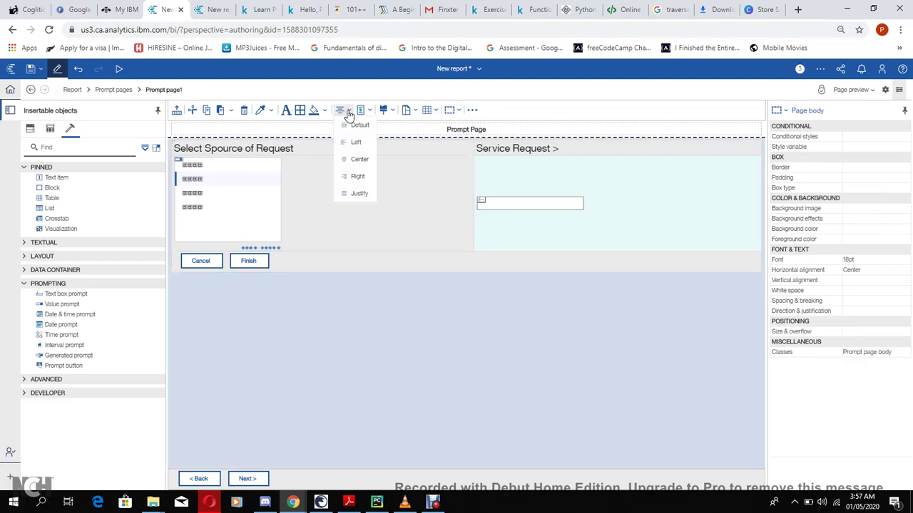
click(360, 159)
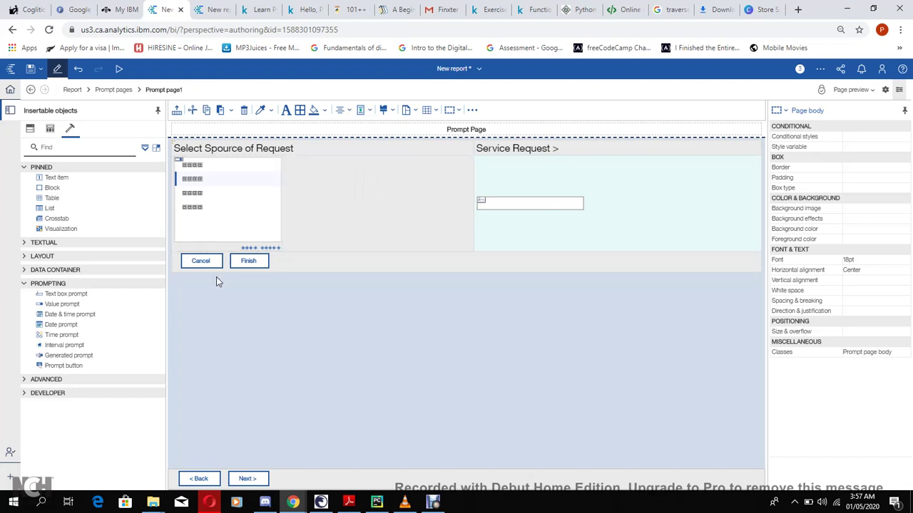
click(278, 485)
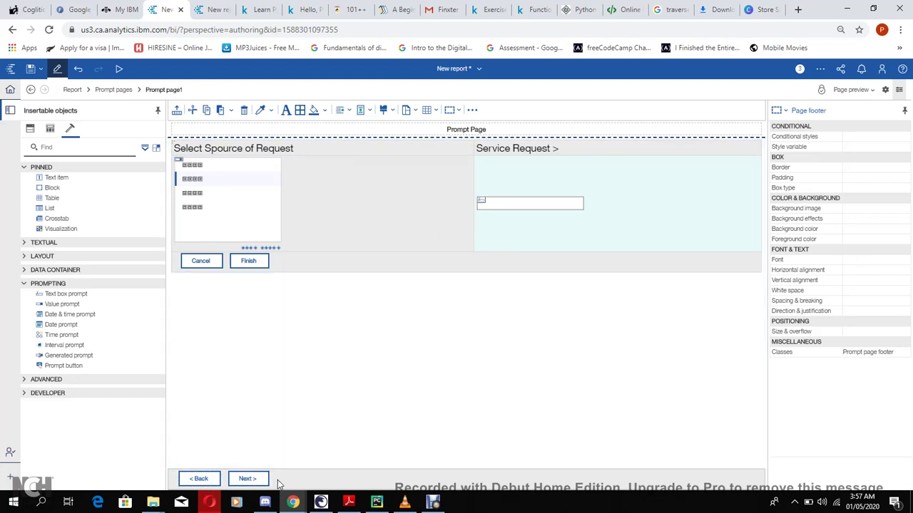
click(249, 479)
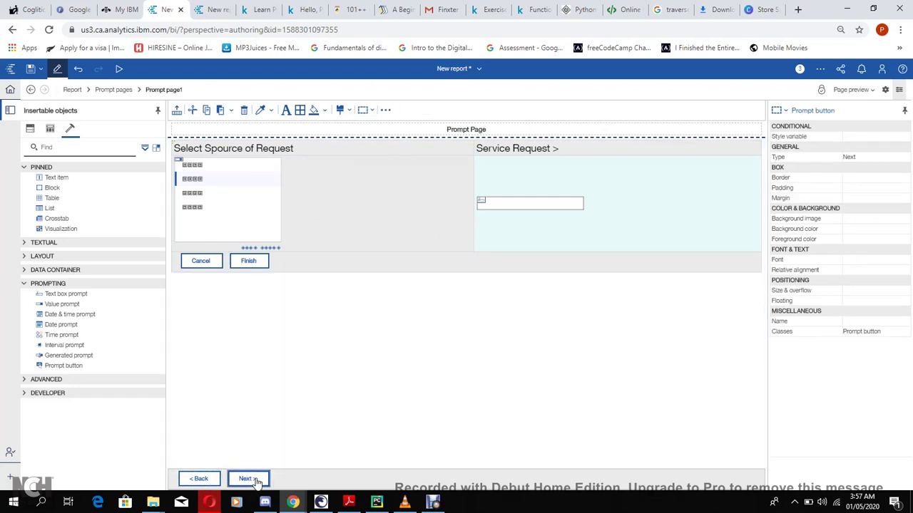
Step: Delete the Next and Back buttons from the prompt page footer
click(243, 112)
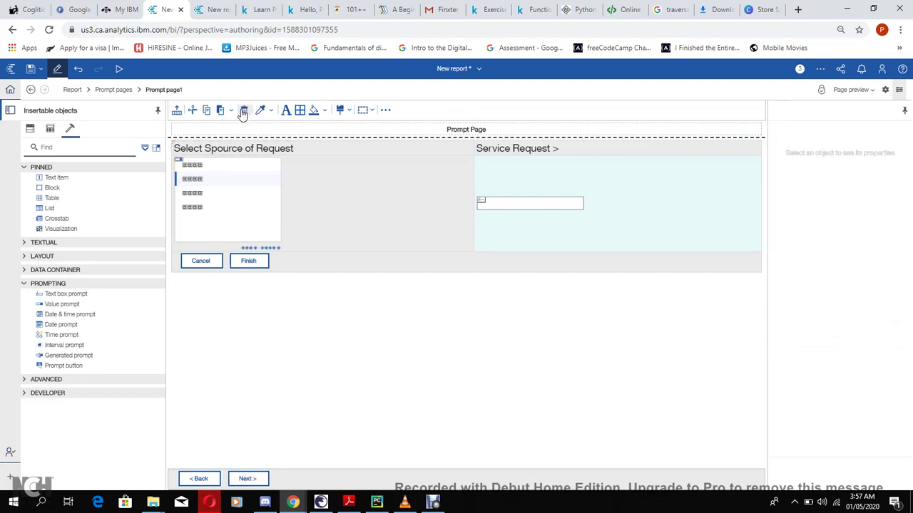
click(254, 479)
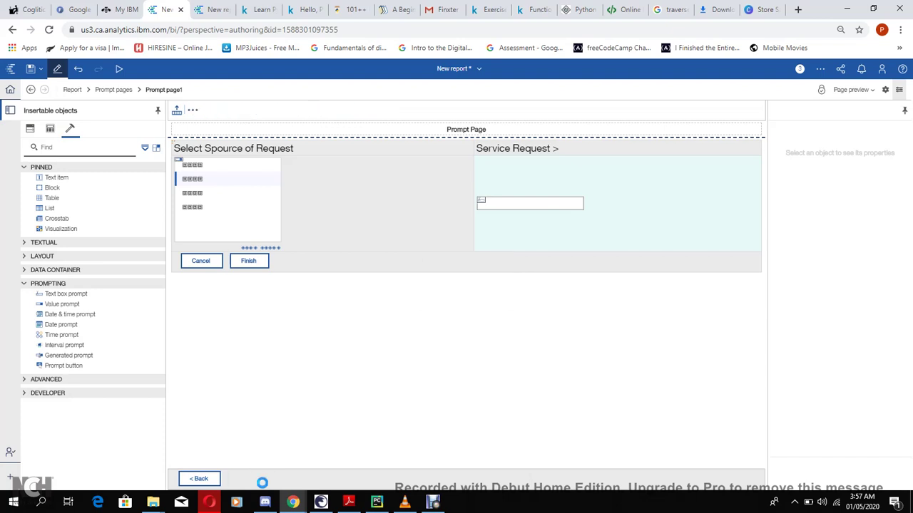
click(215, 482)
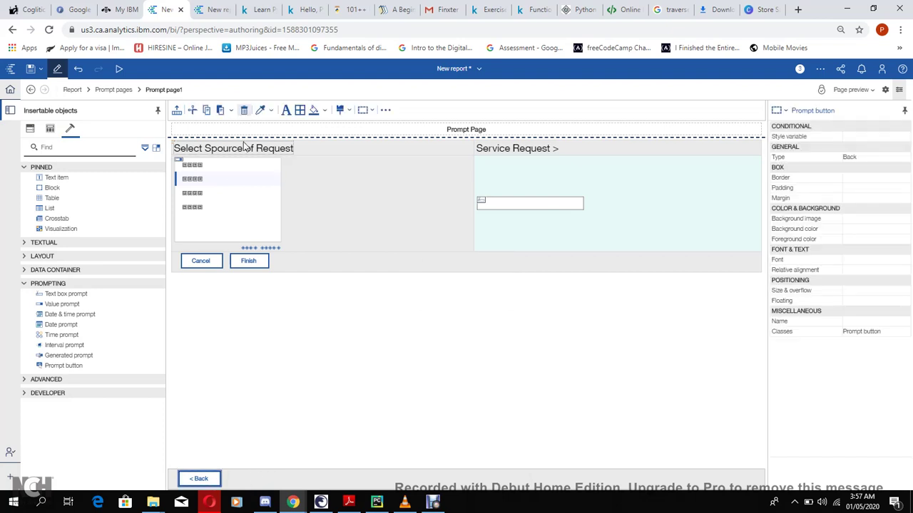
click(245, 112)
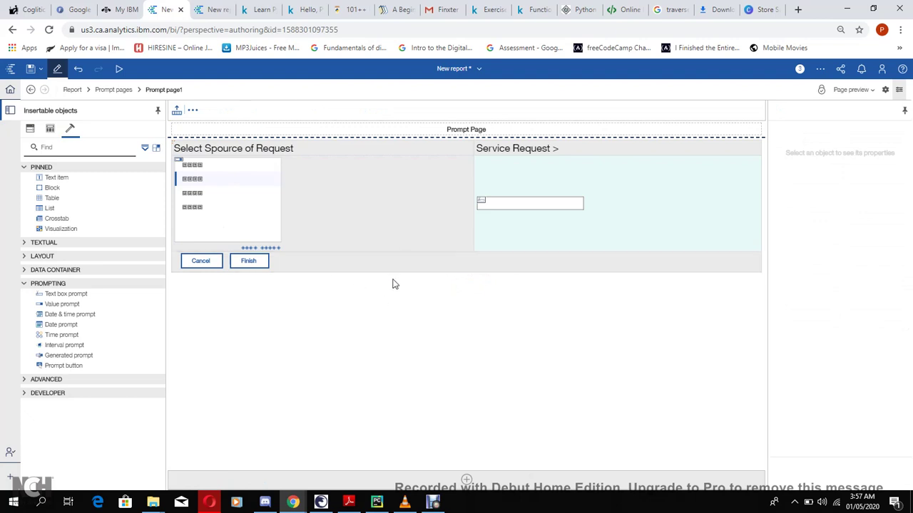
Step: Change the Source of Request value prompt's Select UI to Check box group
click(336, 206)
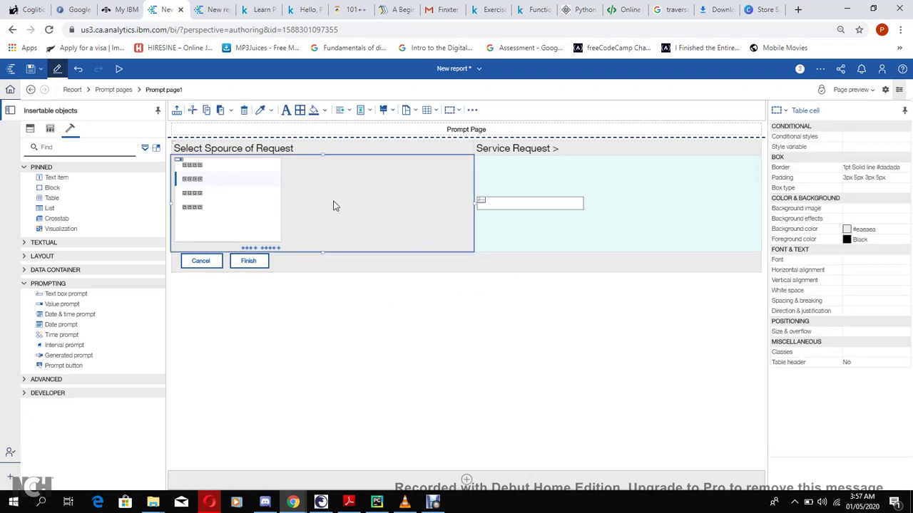
click(261, 202)
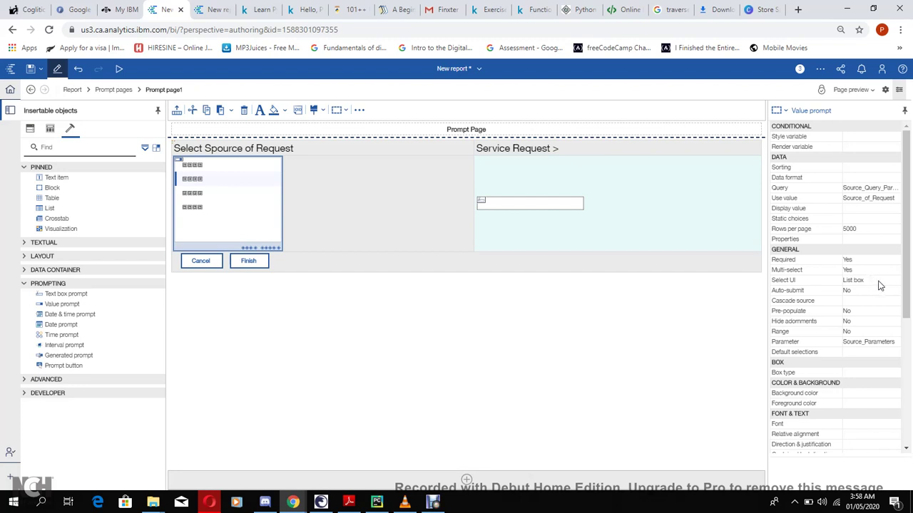
click(874, 281)
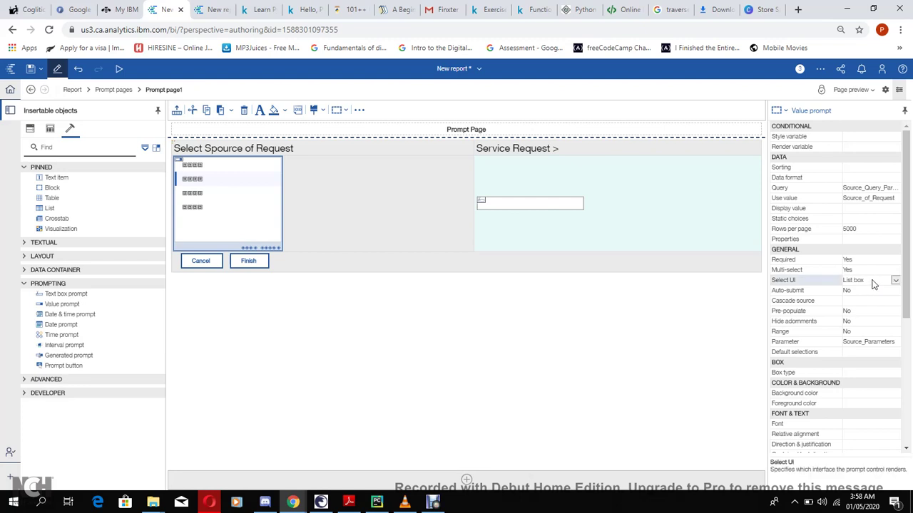
click(896, 282)
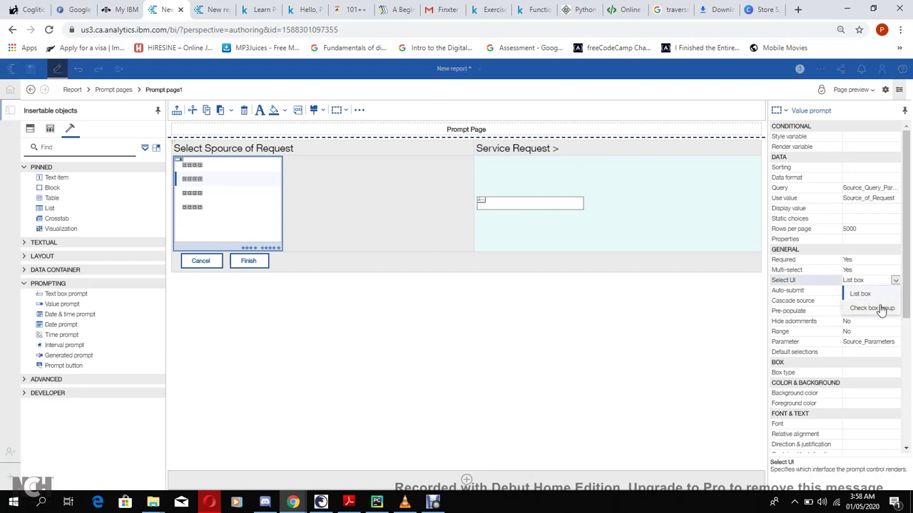
click(880, 311)
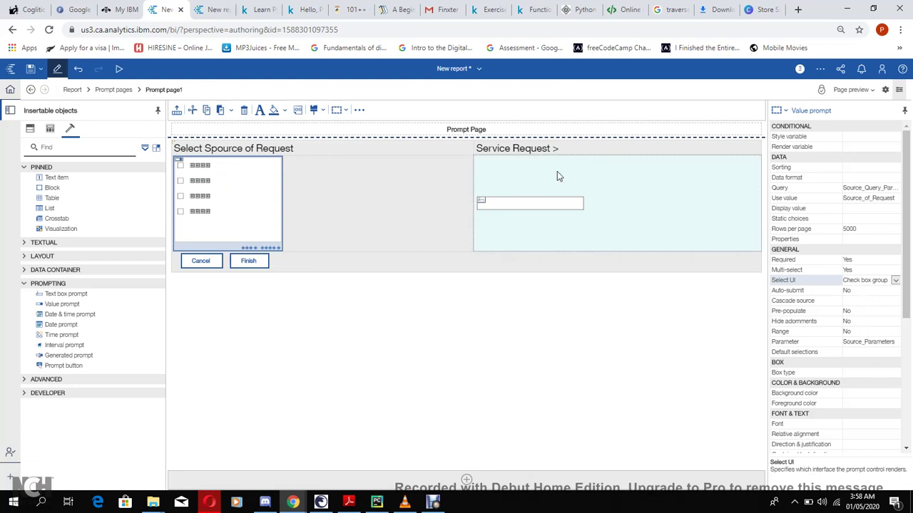
click(562, 205)
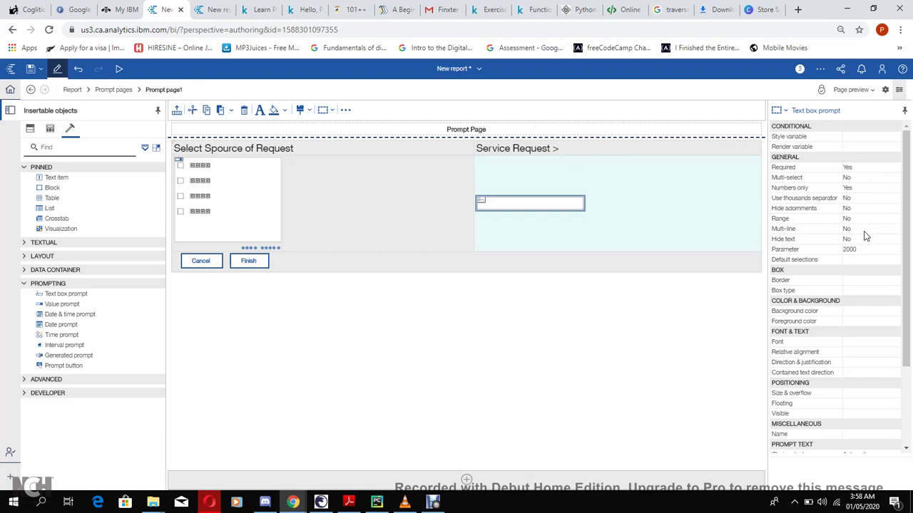
click(570, 388)
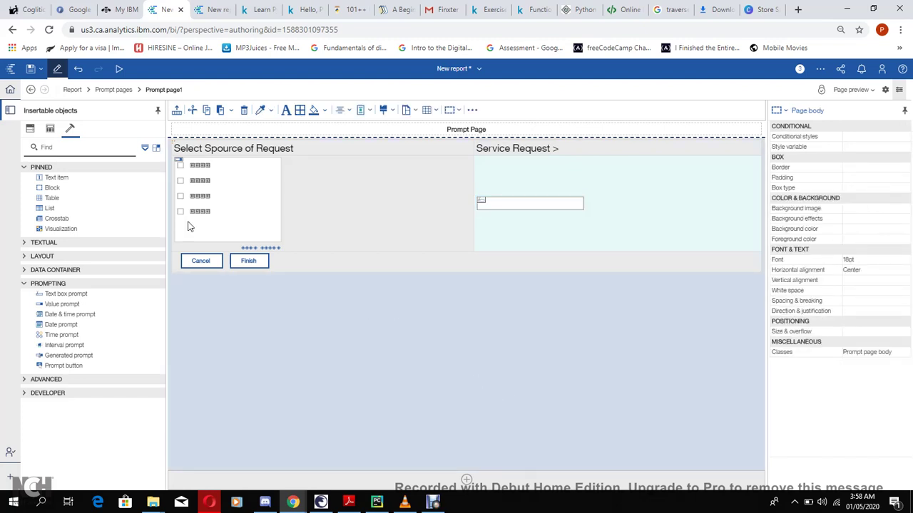
Step: Run the report in HTML, tick Employee Generated, Citizens Connect App and City Worker App, and enter 2000
click(119, 72)
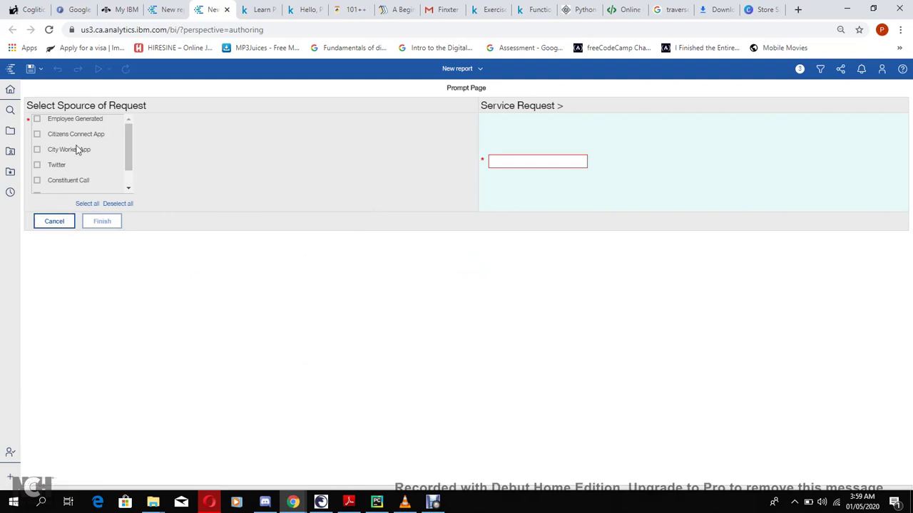
click(37, 119)
click(37, 134)
click(37, 150)
click(537, 161)
text(2000)
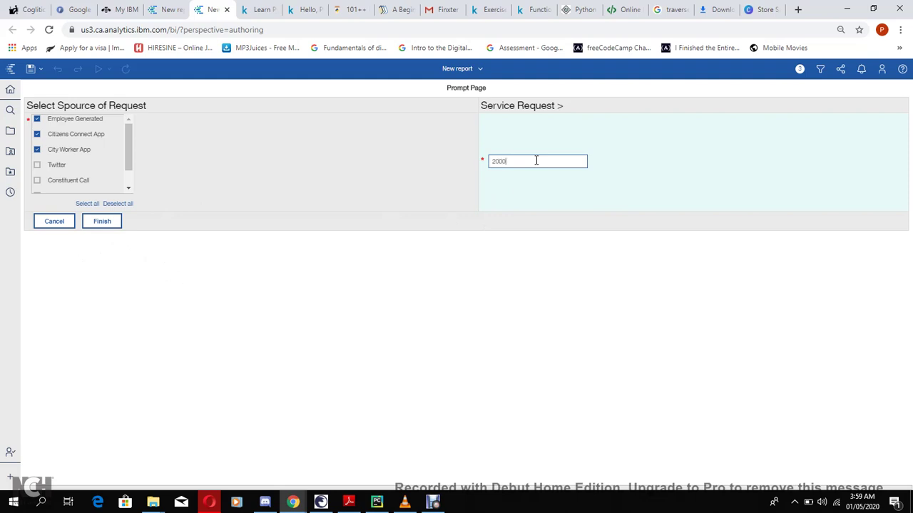
Step: Finish the prompt to see On Time 53103 and Overdue 15566, then return to the authoring view
click(103, 222)
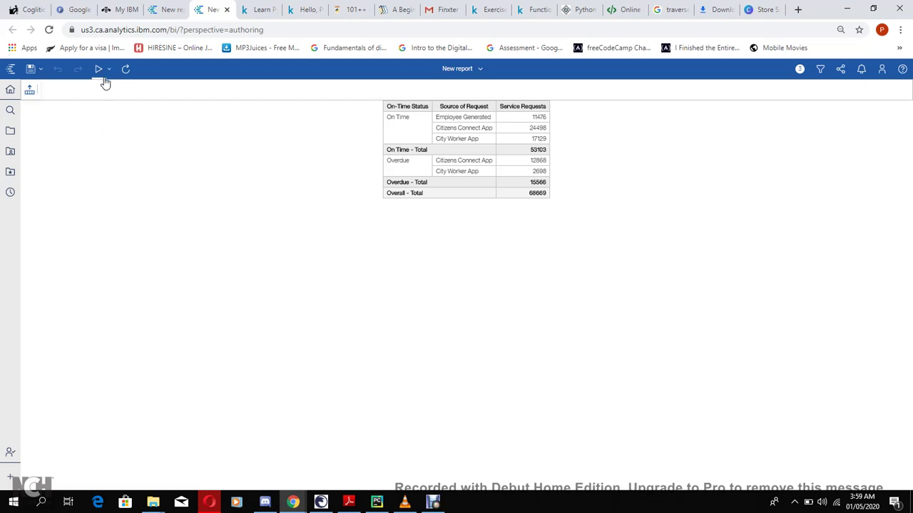
click(166, 11)
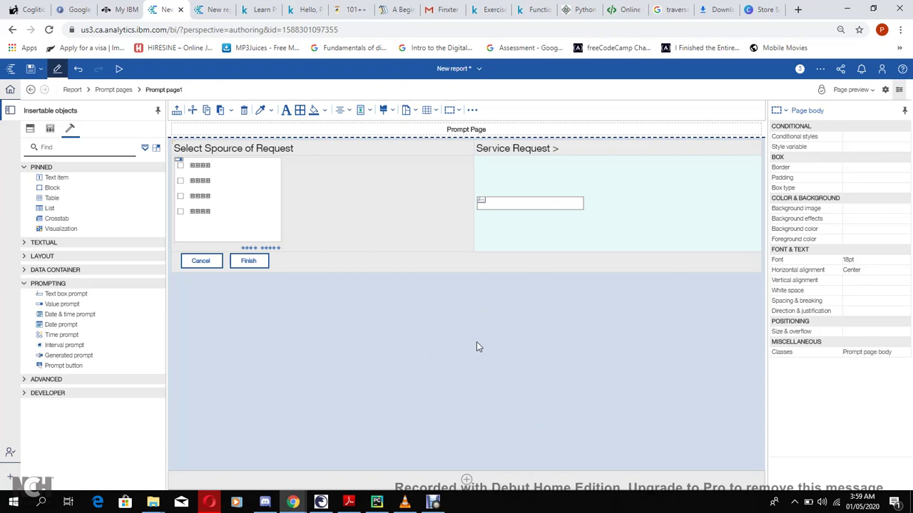
click(434, 503)
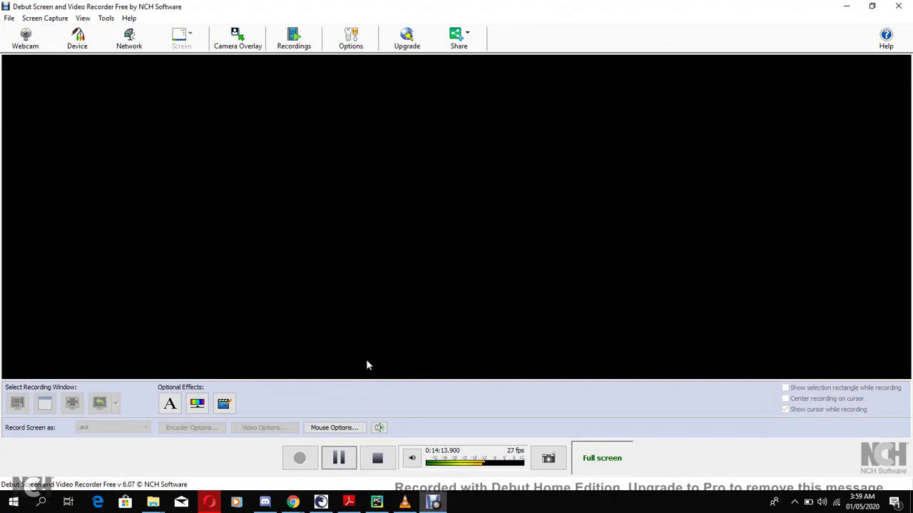